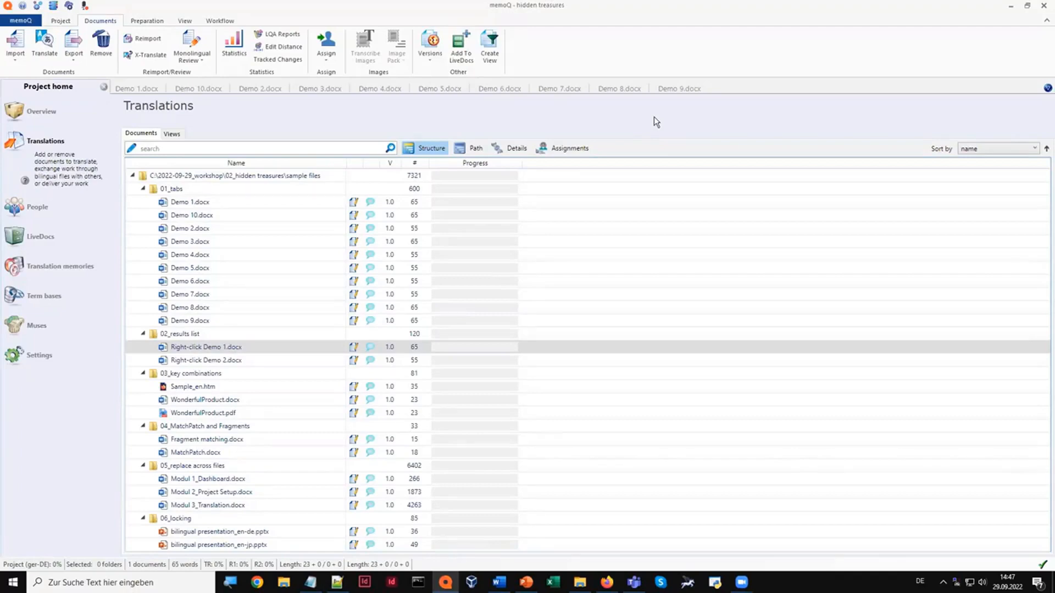
Close the hidden treasures project to return to the dashboard, and reopen the same project.
left_click(104, 88, "shift")
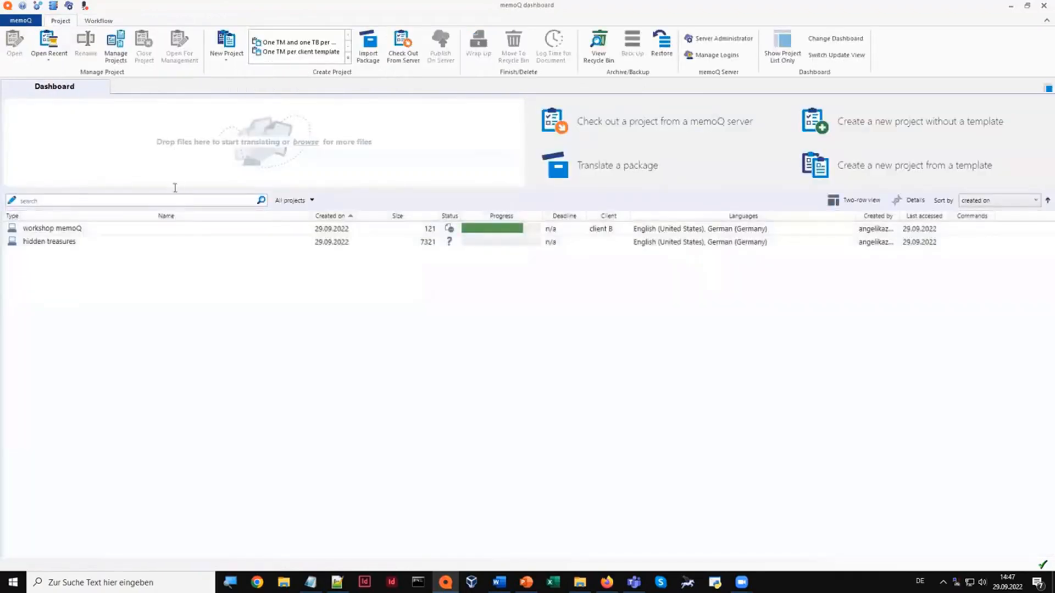
double_click(72, 242)
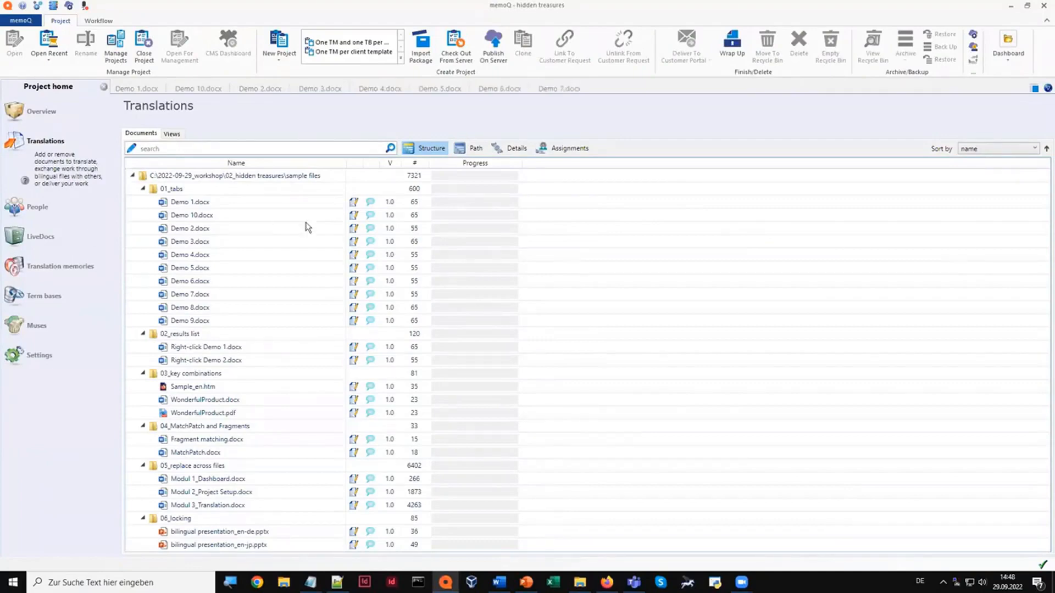
Scroll through the open document tabs in a reduced program window and maximize the window again.
left_click(1028, 7)
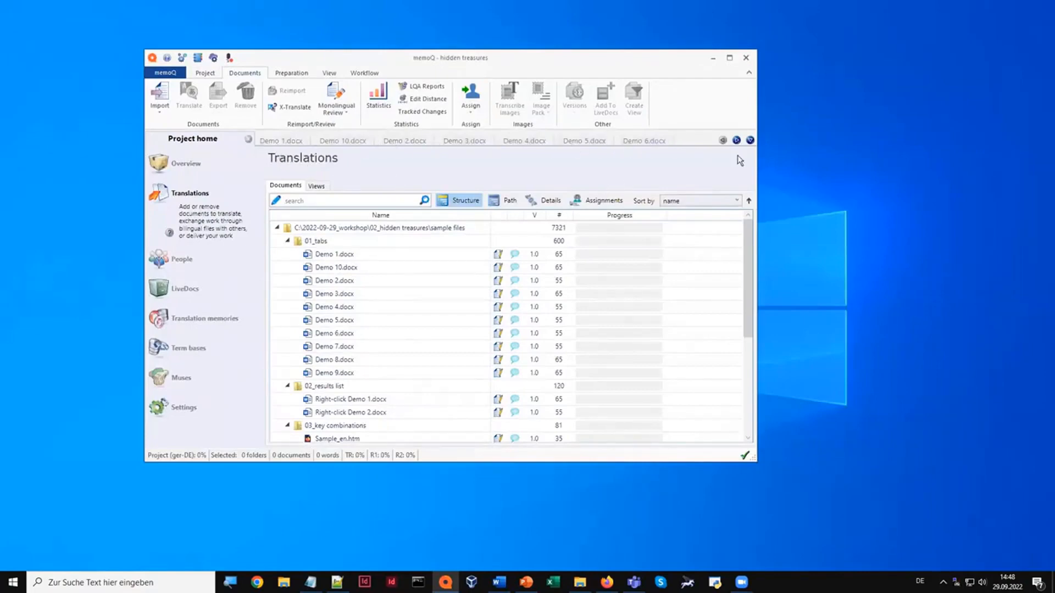
left_click(736, 140)
left_click(723, 141)
left_click(729, 58)
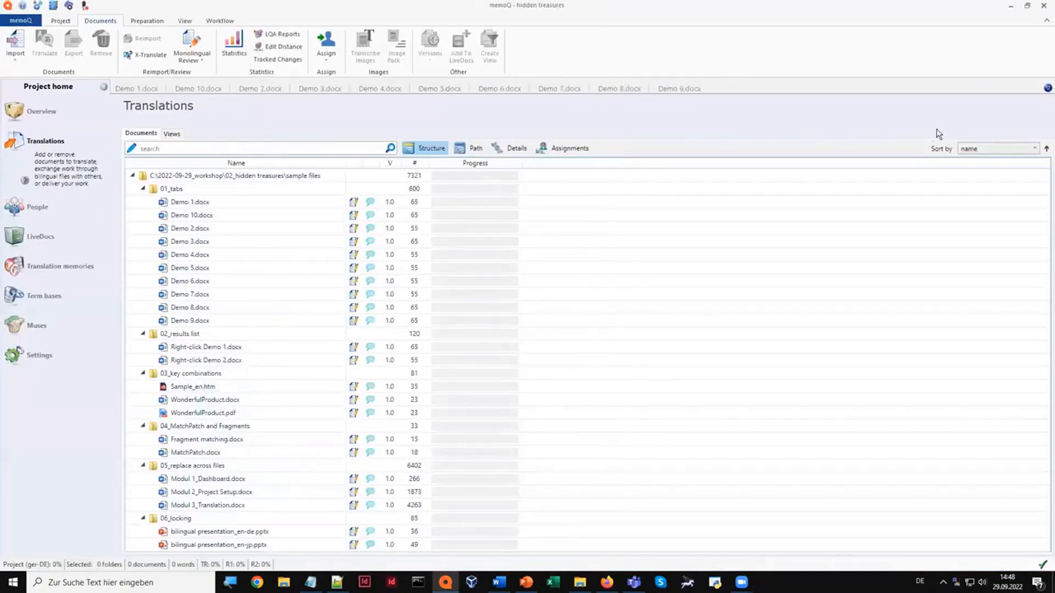
Switch to Demo 4.docx from the list of open documents, and close all open documents.
left_click(1043, 91)
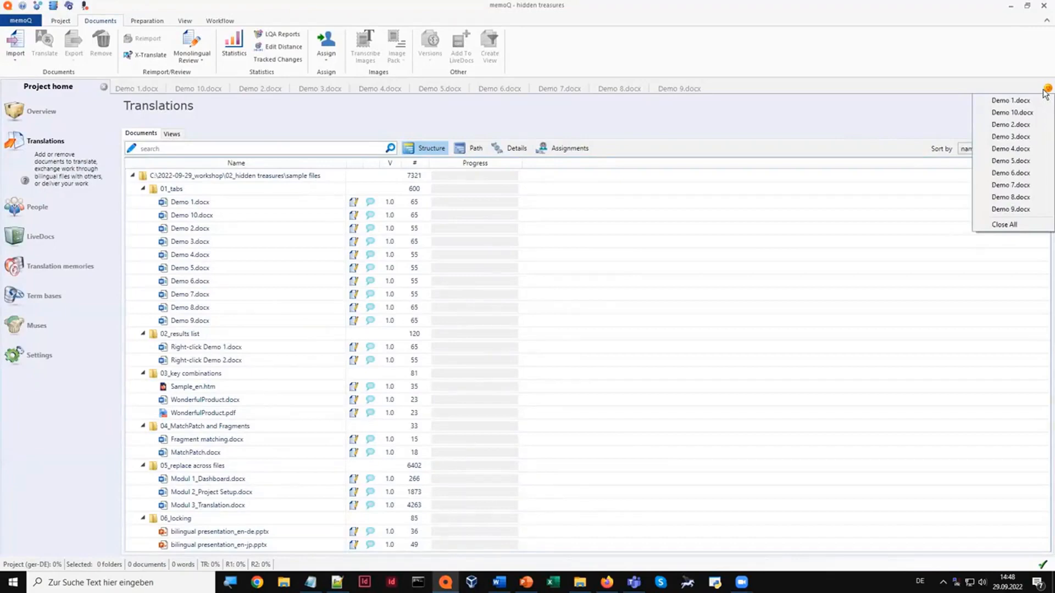
left_click(1006, 149)
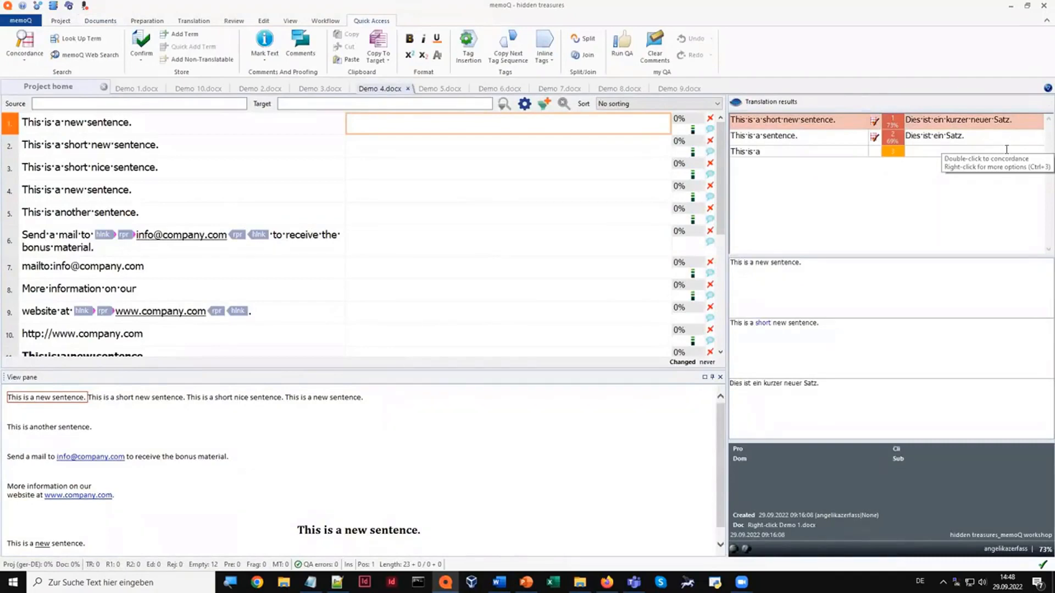
left_click(1045, 90)
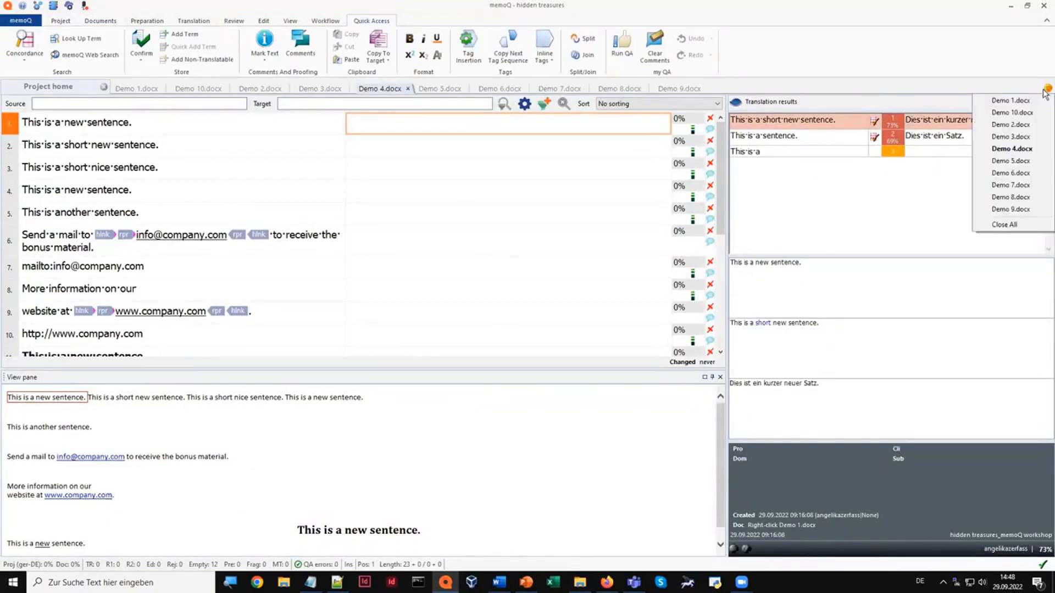
left_click(1012, 225)
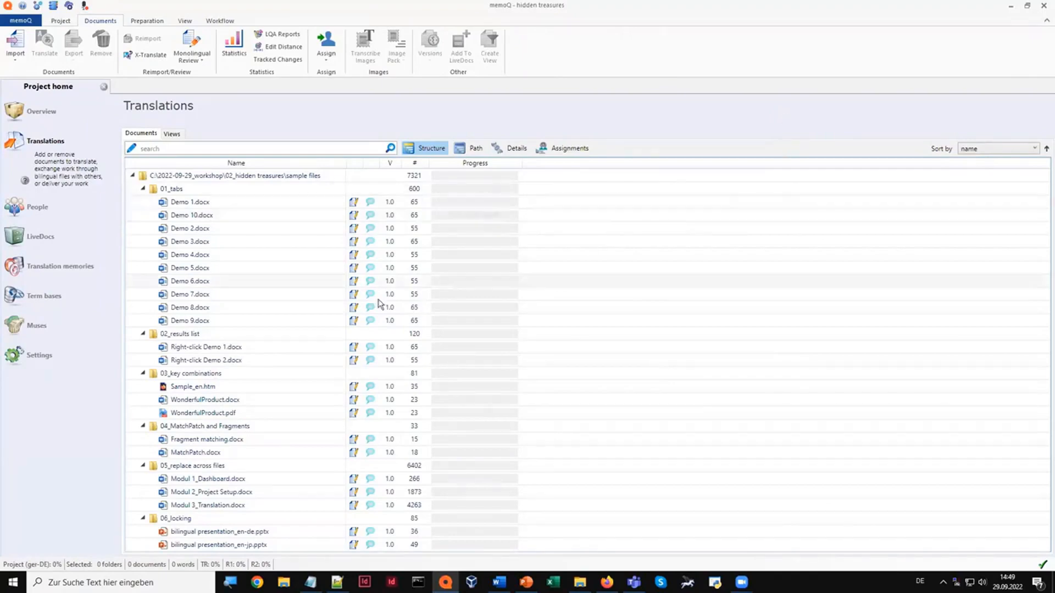
Open Right-click Demo 1.docx for translation and set the translation grid's editor font size to 18 in the appearance options.
left_click(216, 349)
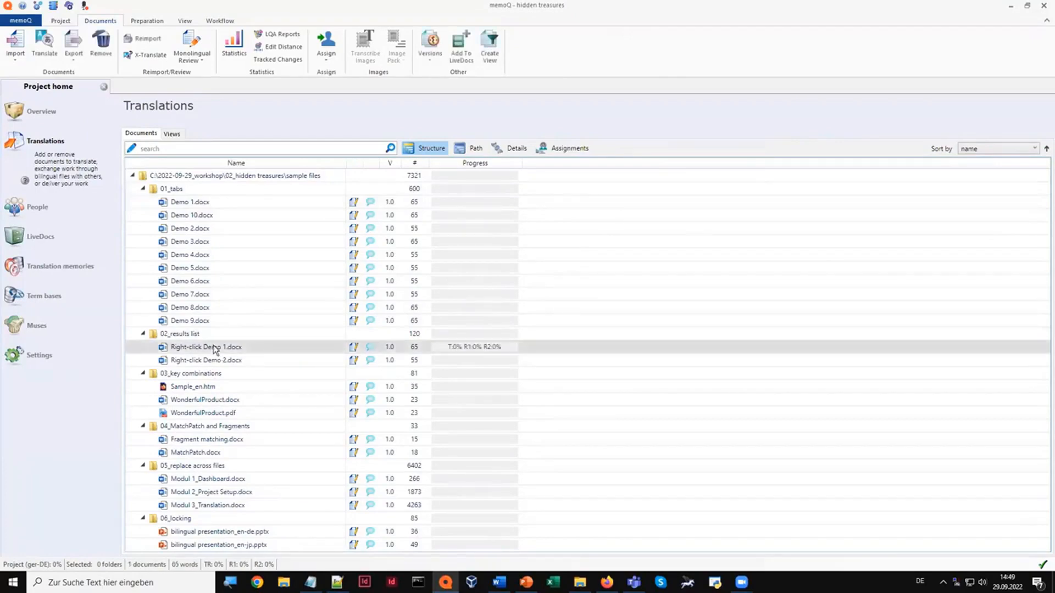
double_click(216, 349)
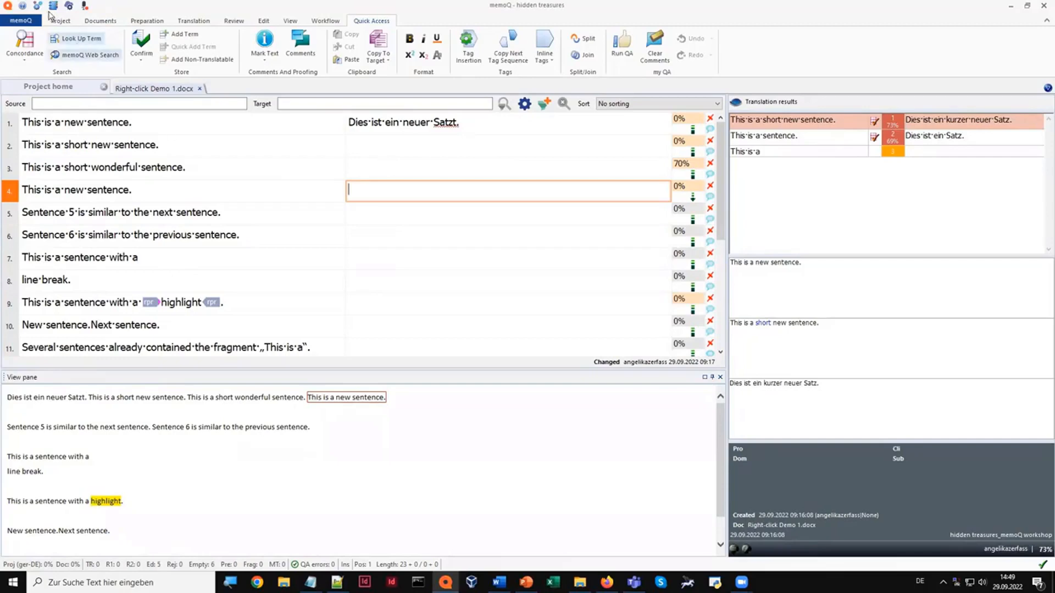
left_click(37, 8)
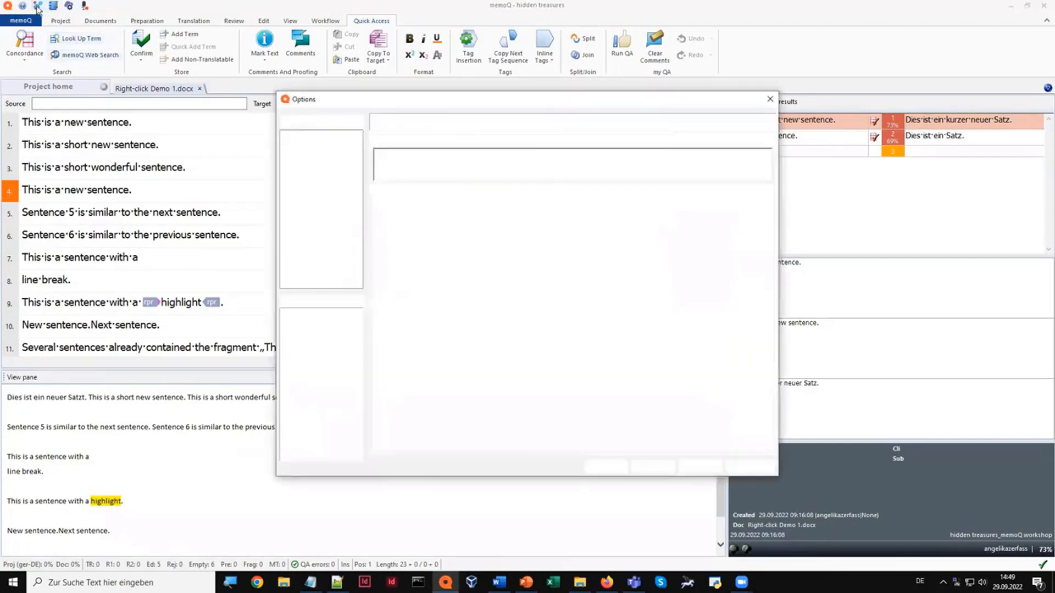
left_click(299, 143)
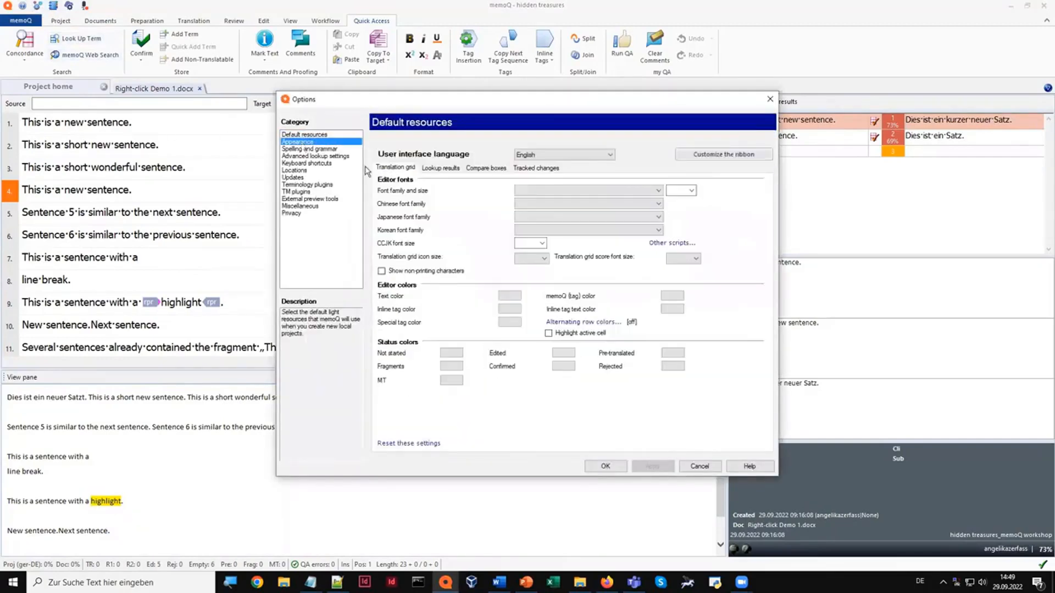
left_click(691, 191)
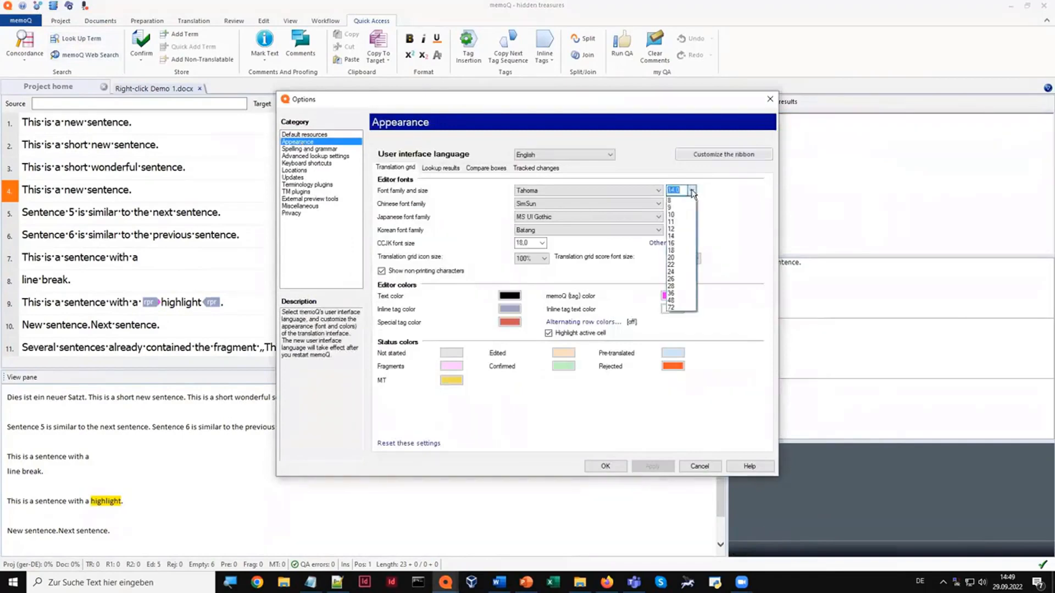
left_click(680, 243)
left_click(690, 190)
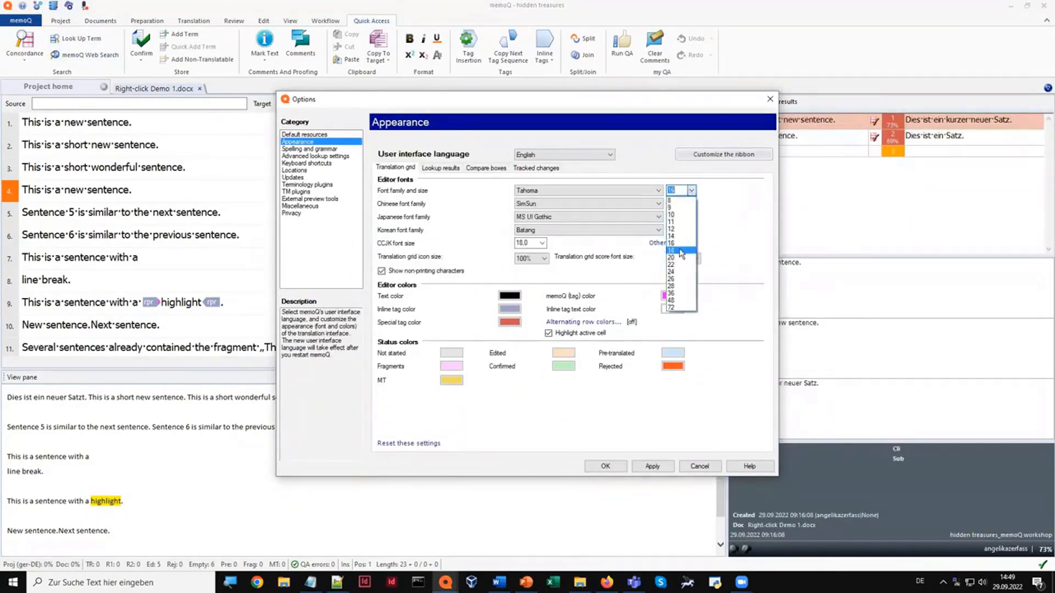
left_click(681, 250)
left_click(653, 466)
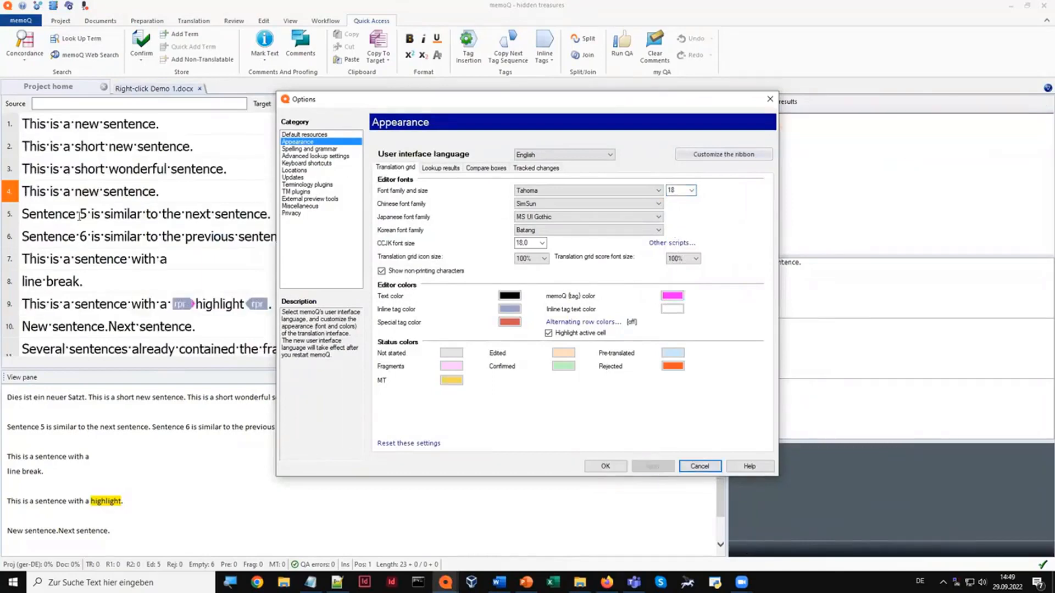
left_click(770, 99)
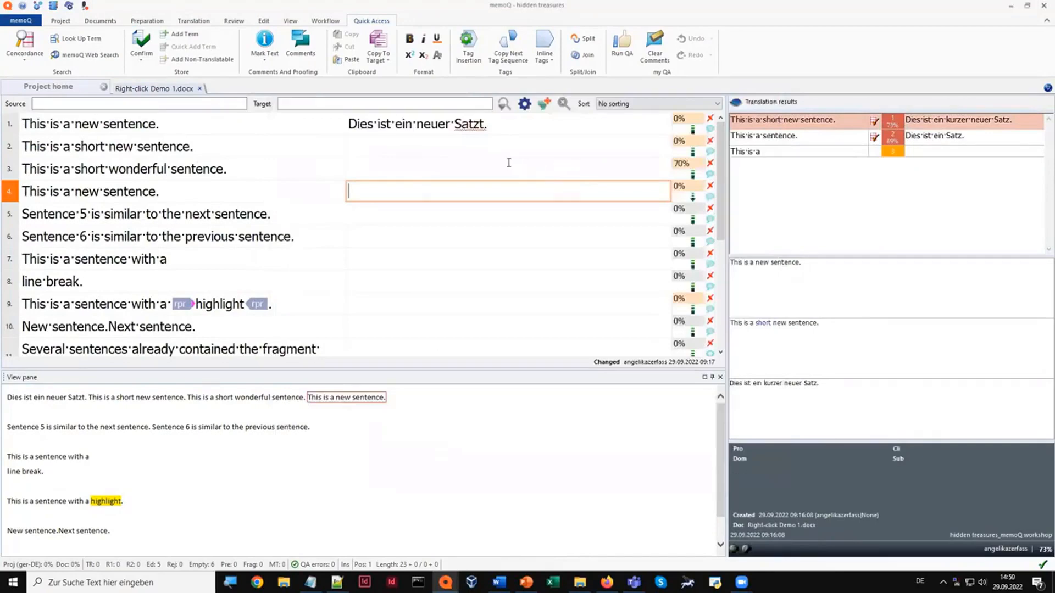
View the spelling suggestions for "Satzt" and the commands available for the target cell of segment 1.
right_click(468, 124)
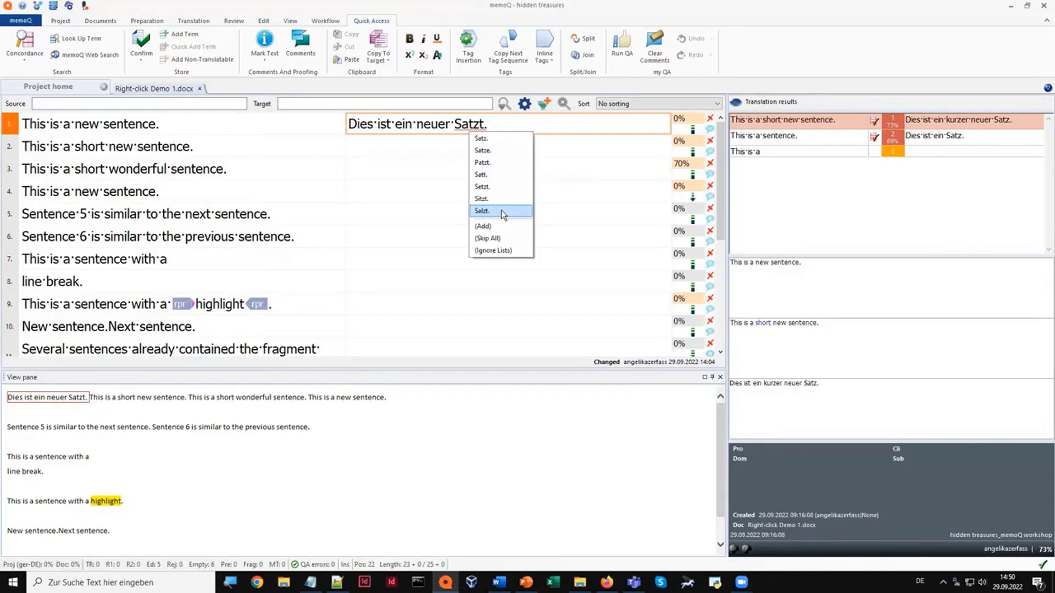
right_click(556, 123)
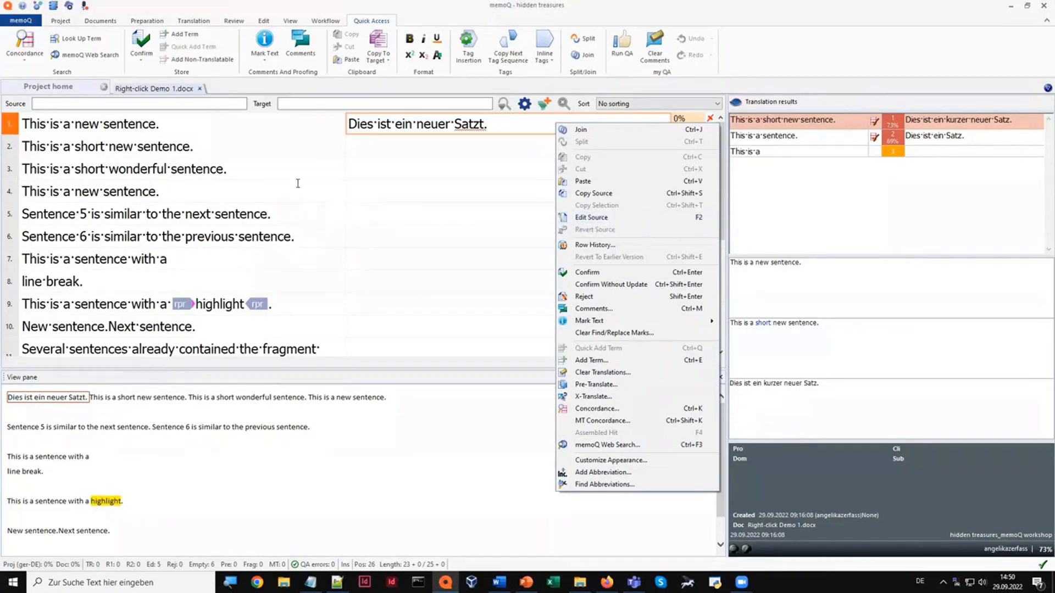
Edit the source text of segment 2 to read "This is a short, new sentence.".
left_click(245, 142)
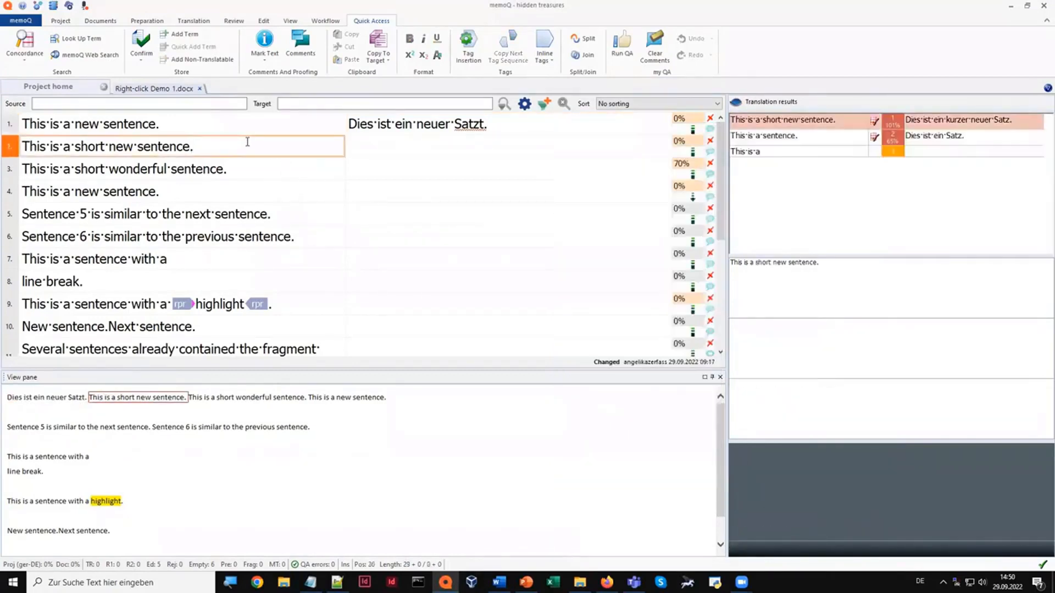
left_click(106, 154)
type(",")
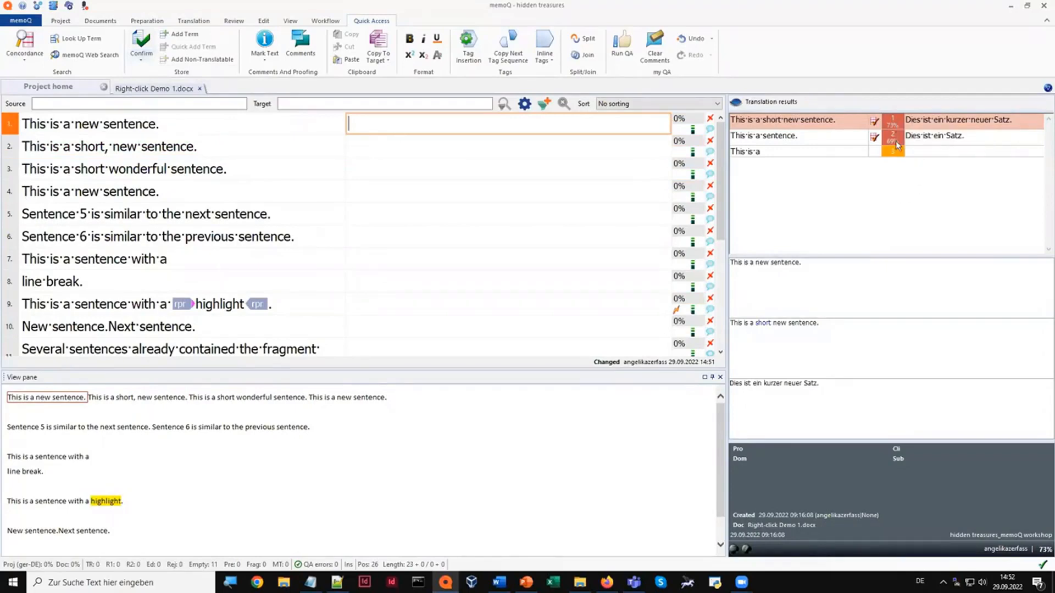
View the translation memory entry behind the first match for segment 1, enlarging the entry window to show its full text.
right_click(895, 123)
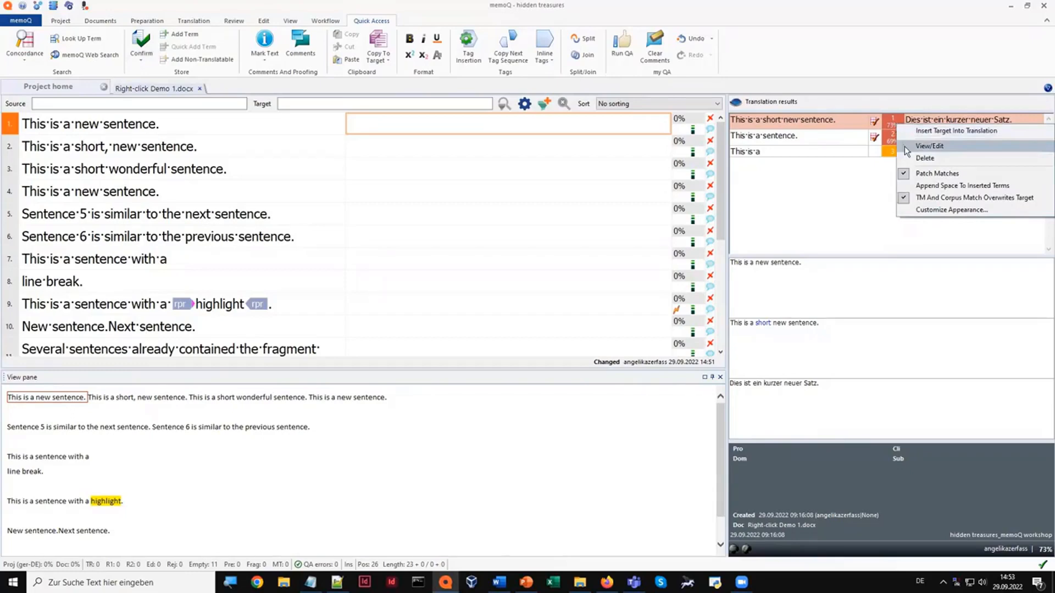
left_click(929, 146)
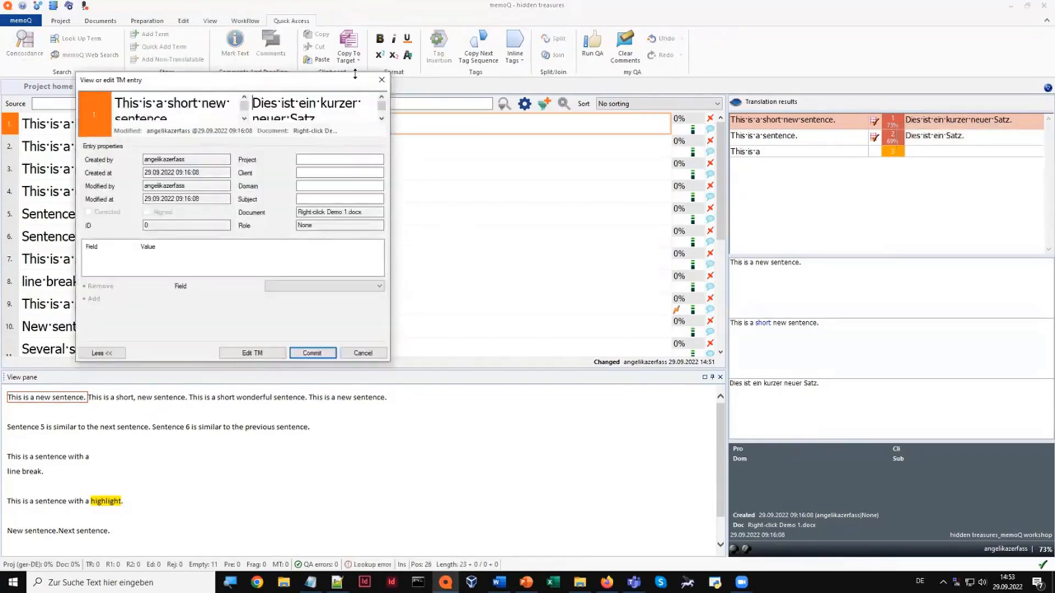
left_click_drag(356, 75, 358, 34)
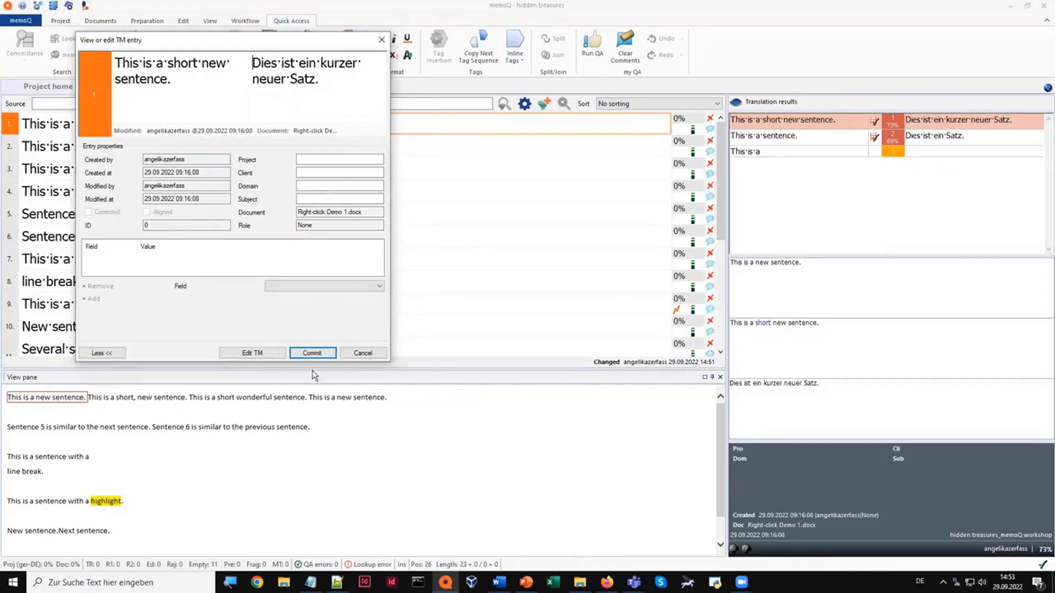
Open the entire translation memory for editing without any filter, review its entries, and close it.
left_click(252, 353)
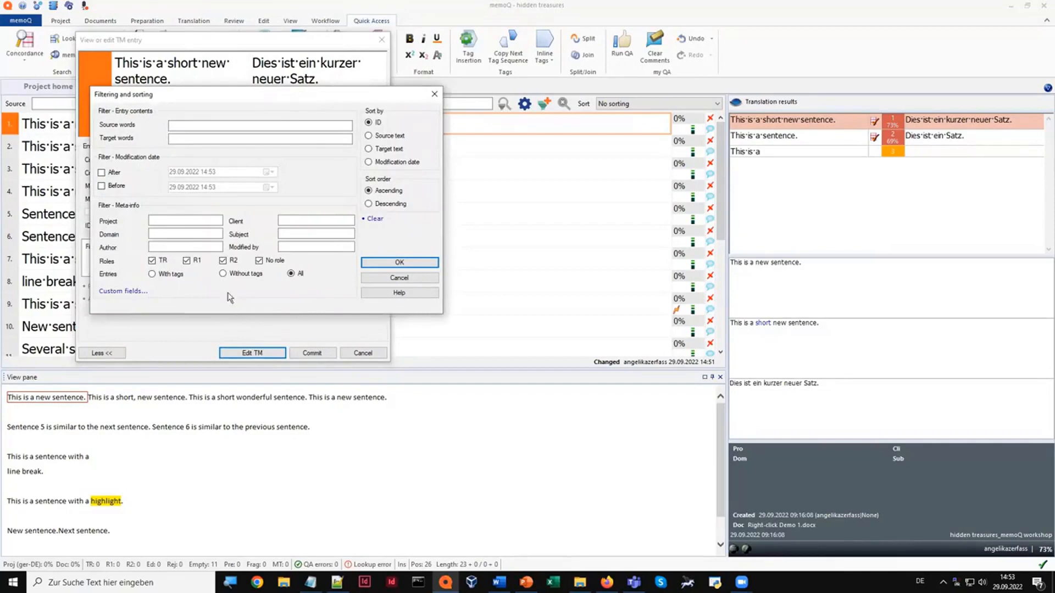
left_click(181, 138)
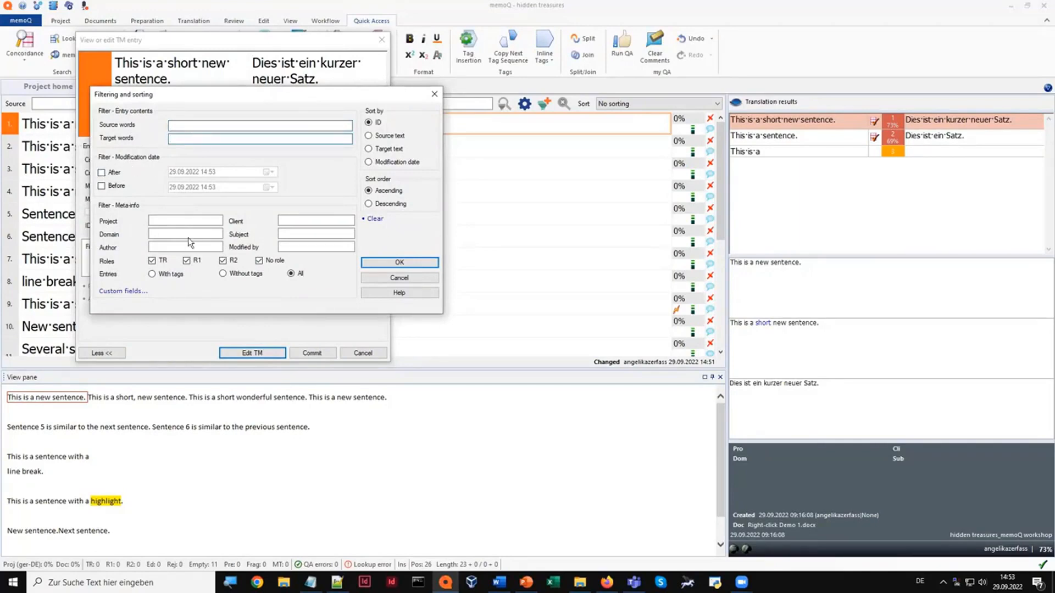
left_click(409, 263)
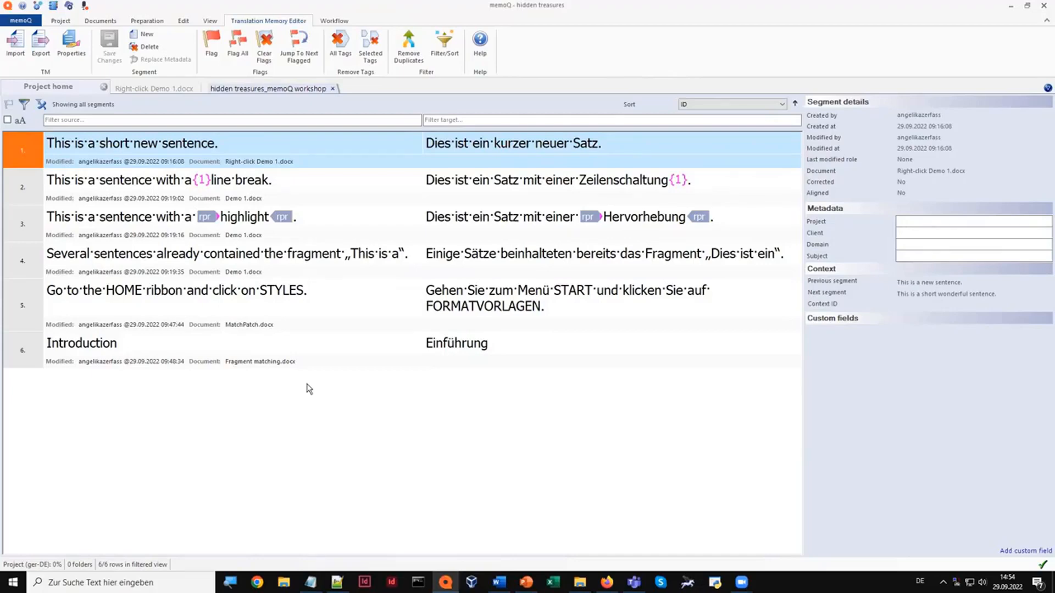
left_click(335, 89)
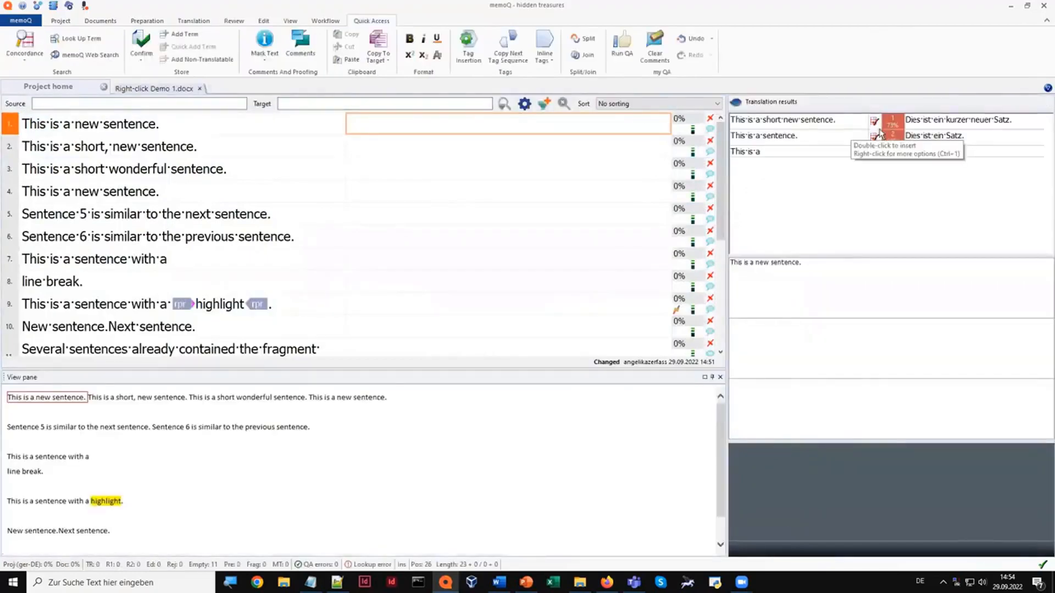
Move to segment 3 and examine the term match "wonderful – wunderbar" with its entry details and available commands.
right_click(887, 121)
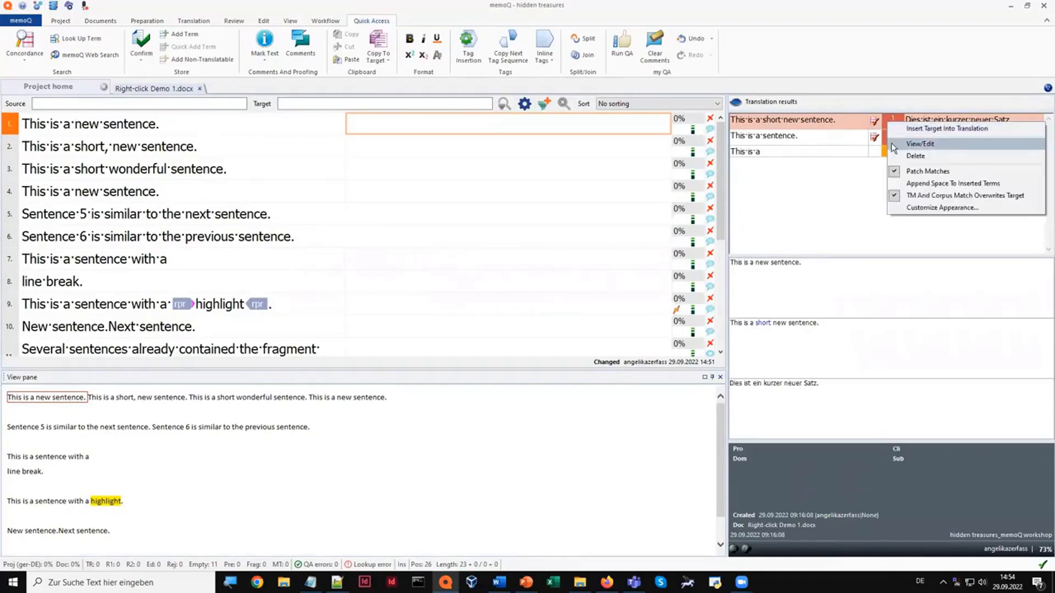
left_click(364, 169)
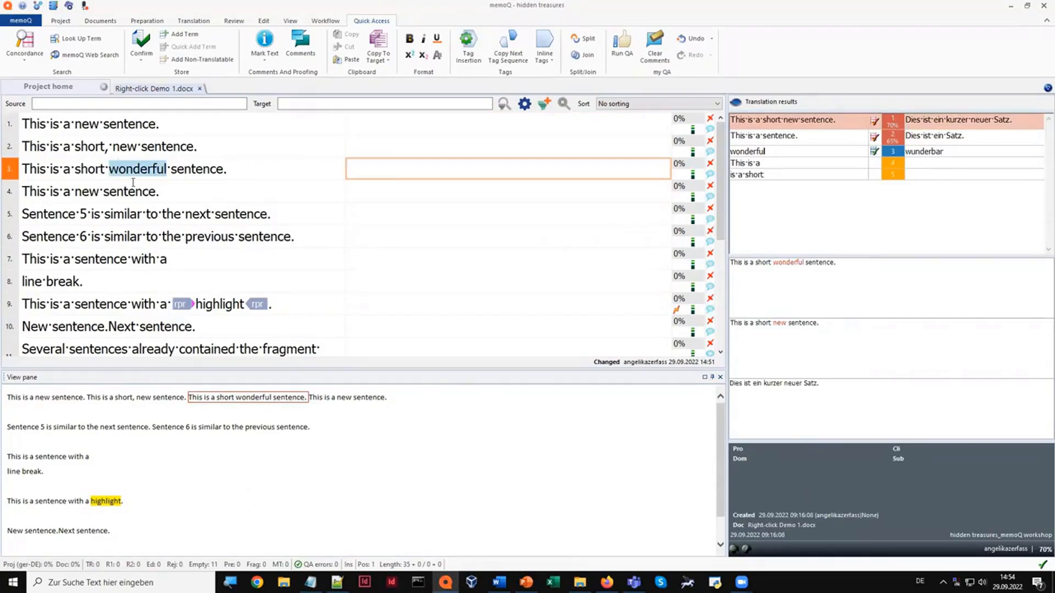
left_click(931, 150)
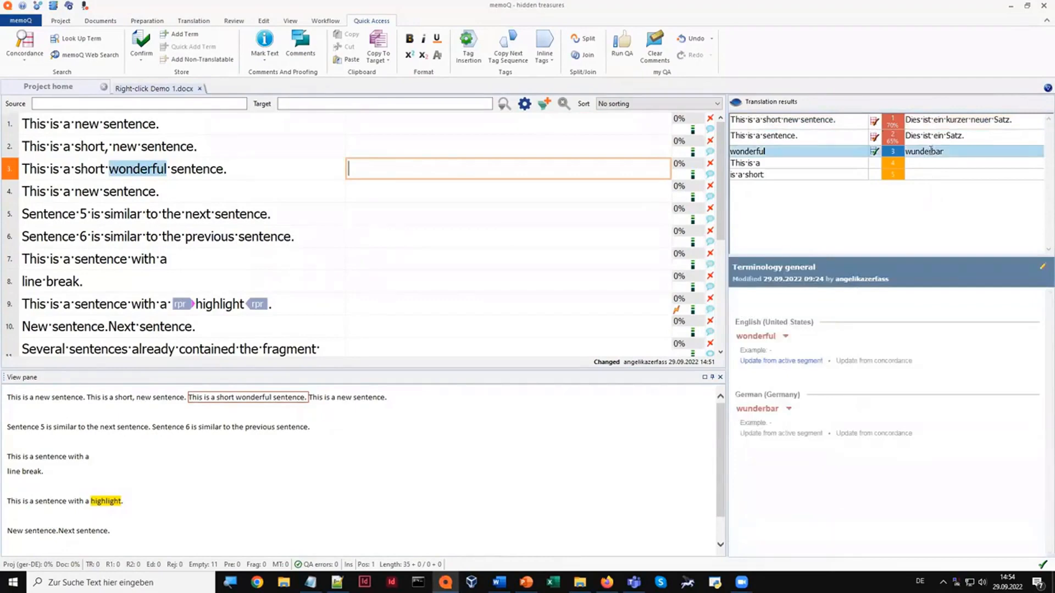
right_click(931, 151)
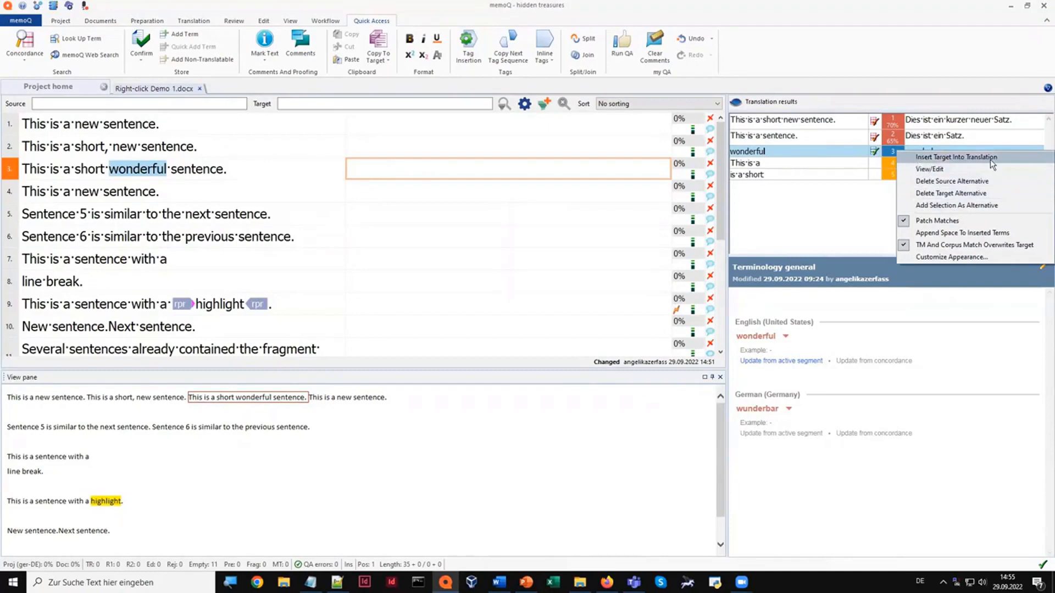
left_click(876, 212)
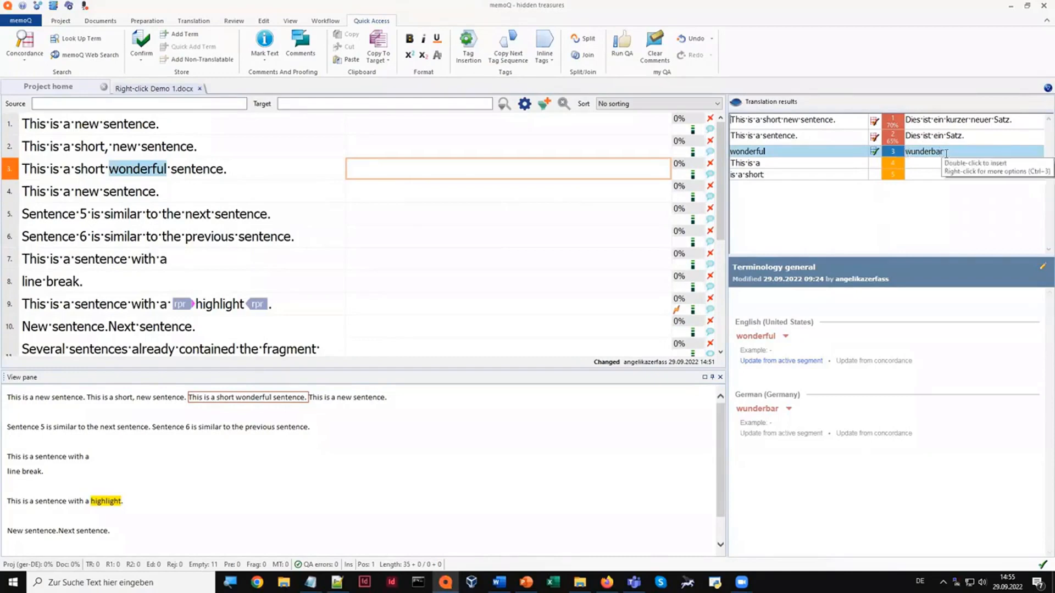
Insert the term match "wunderbar" into the target of segment 3 and delete it again.
double_click(894, 157)
left_click_drag(421, 169, 317, 169)
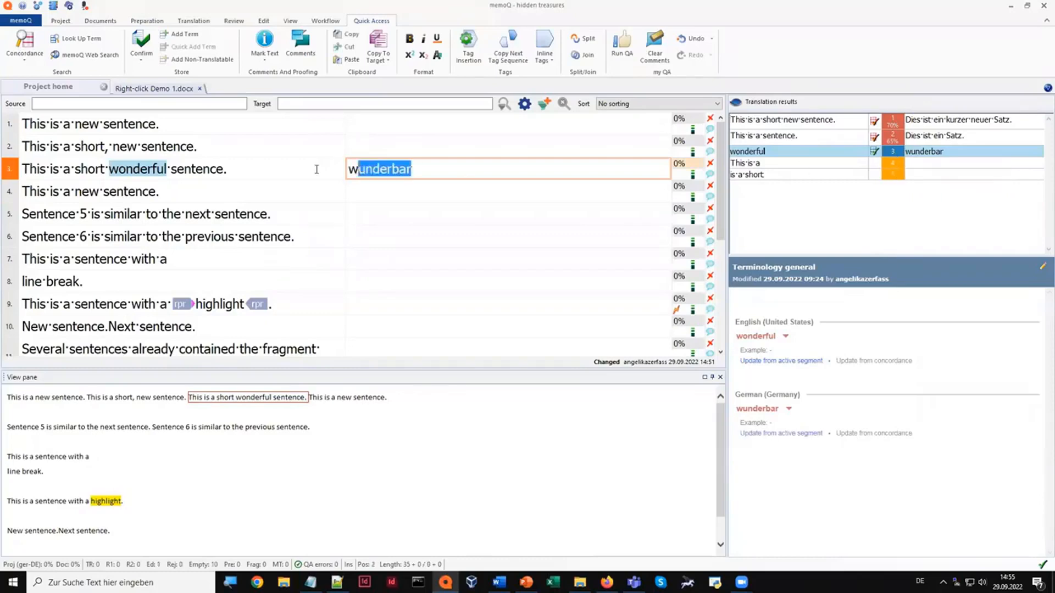
key("shift+Home")
key("Delete")
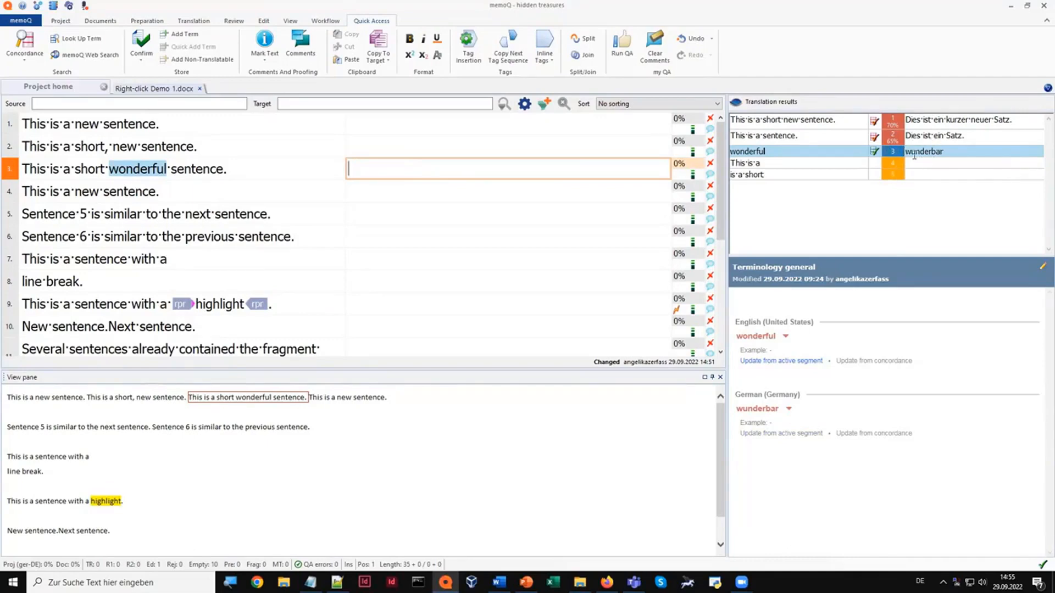
Insert the translation "wunderbar" from the term match into the empty target of segment 3.
double_click(914, 153)
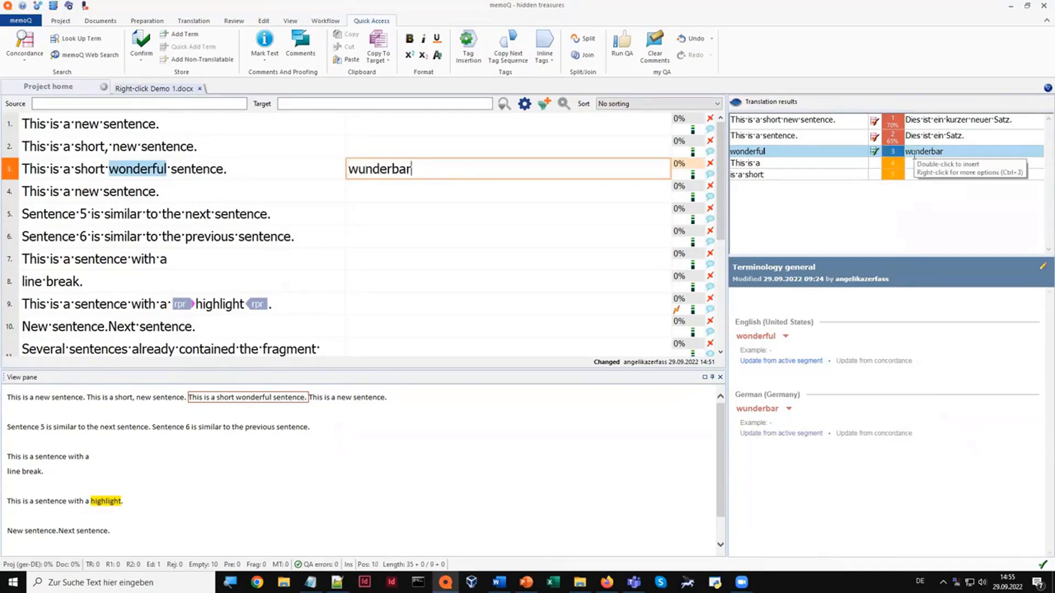
Try the Insert Target Into Translation command on the term match "wunderbar" in the emptied target of segment 3, and clear it again.
key("ctrl+z")
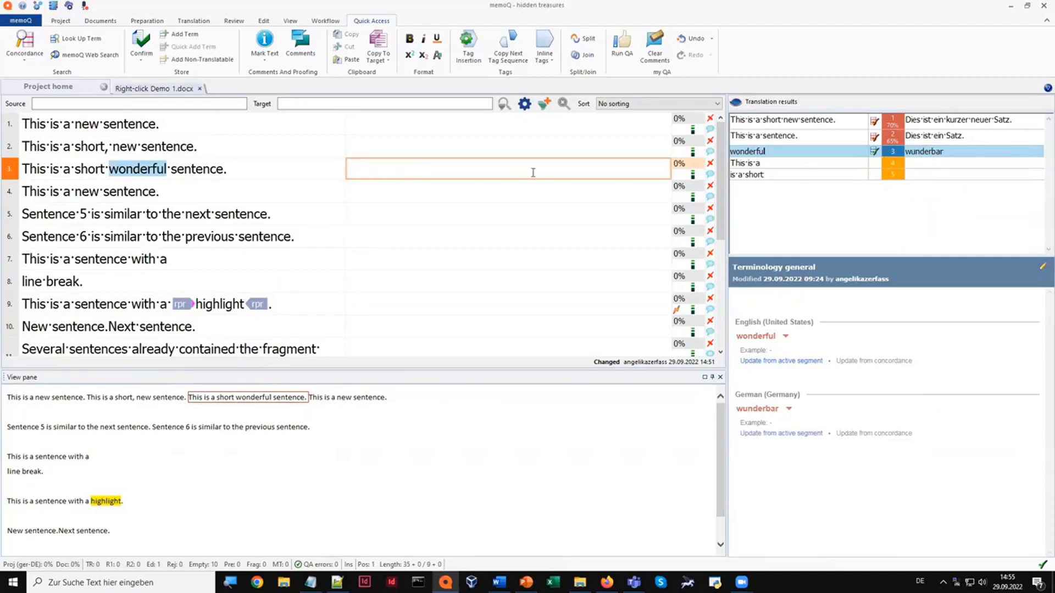
right_click(899, 155)
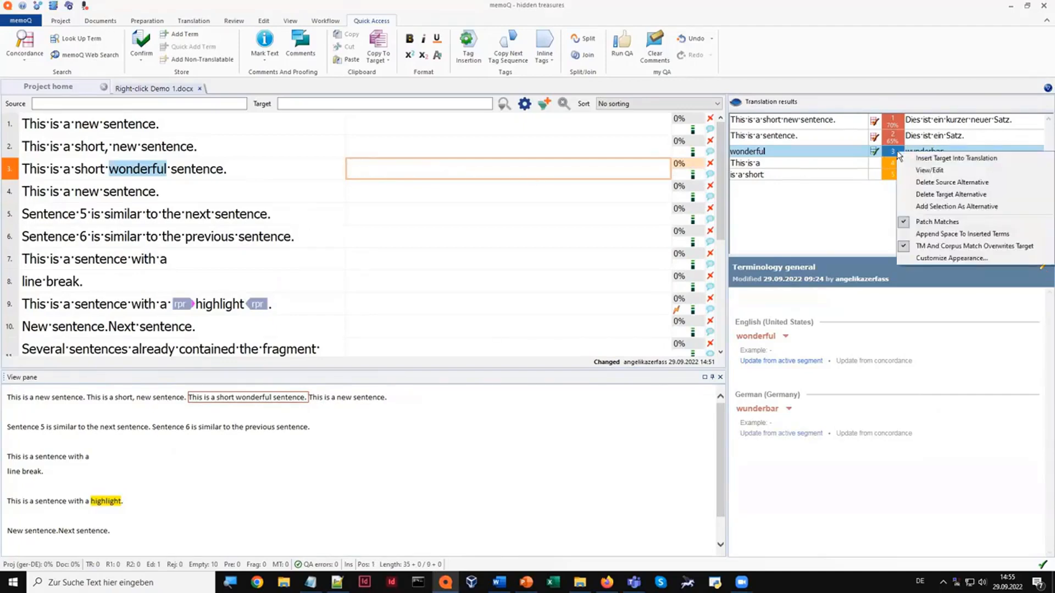
left_click(905, 160)
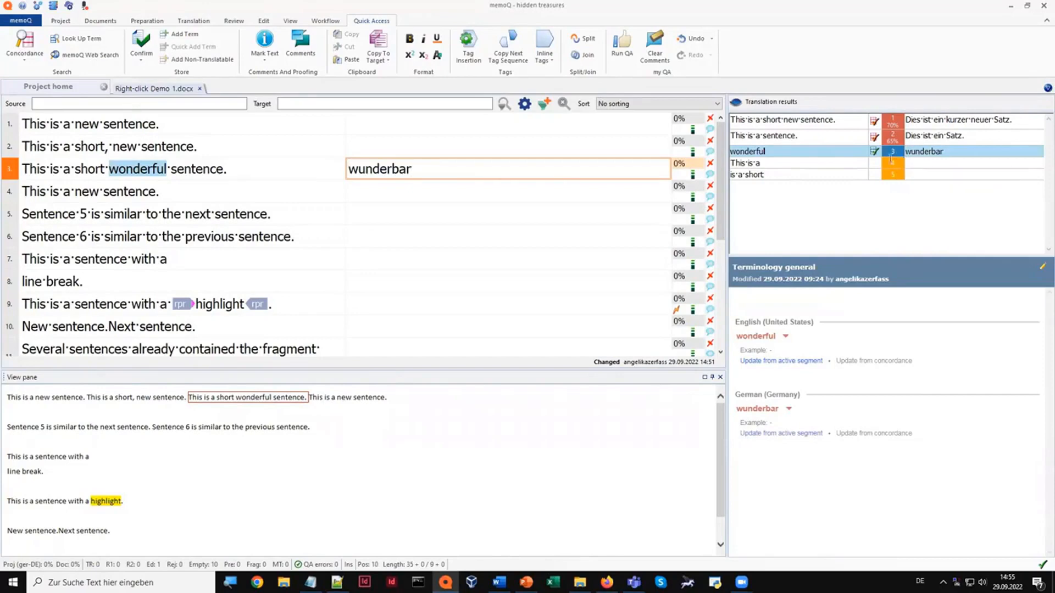
left_click_drag(438, 169, 341, 172)
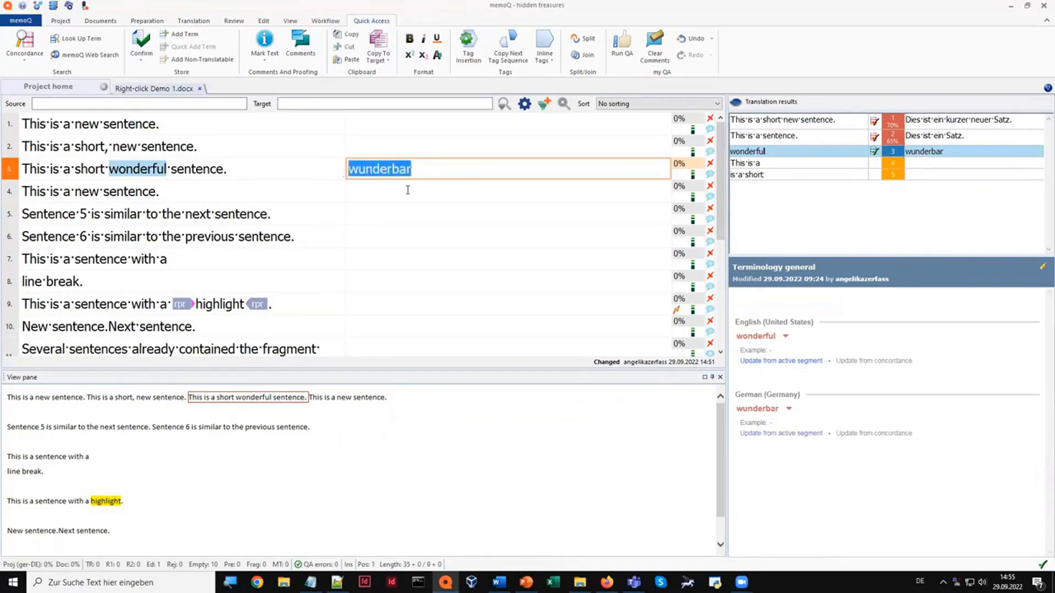
key("Delete")
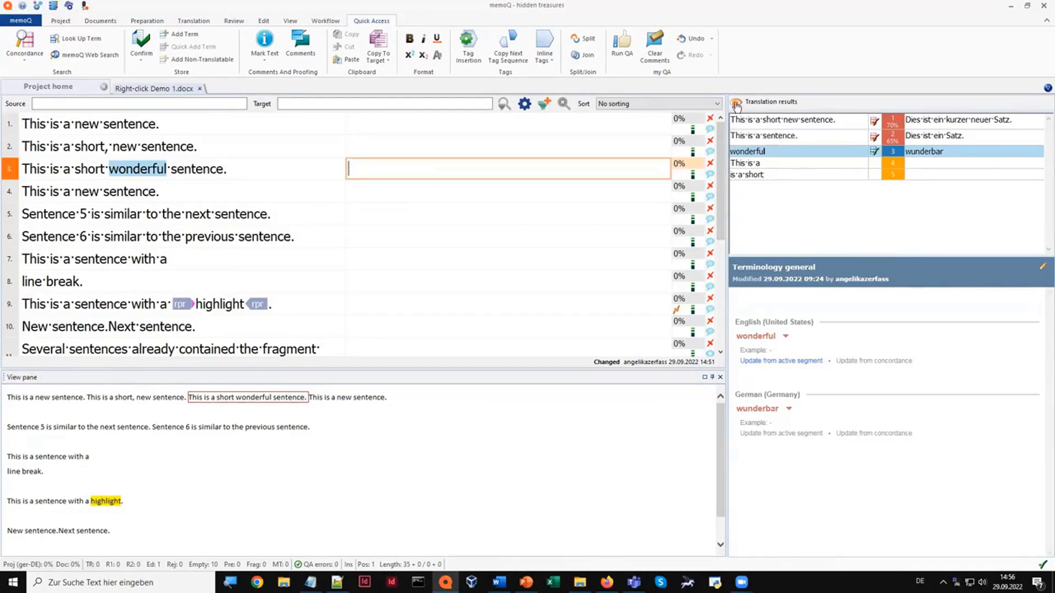
Show the unfiltered translation results for segment 3 and return to the filtered list.
left_click(736, 103)
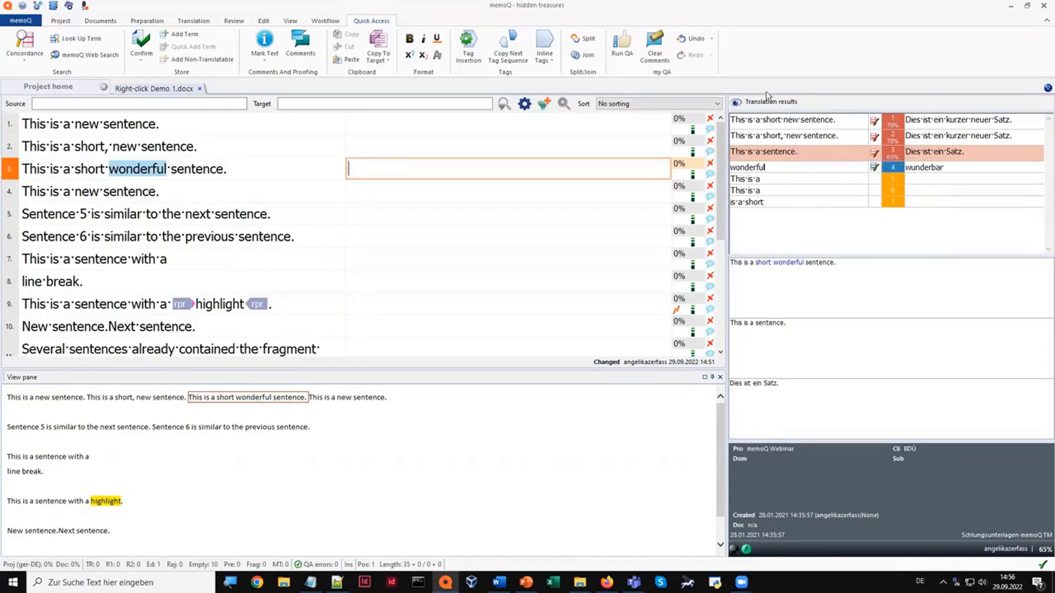
left_click(737, 103)
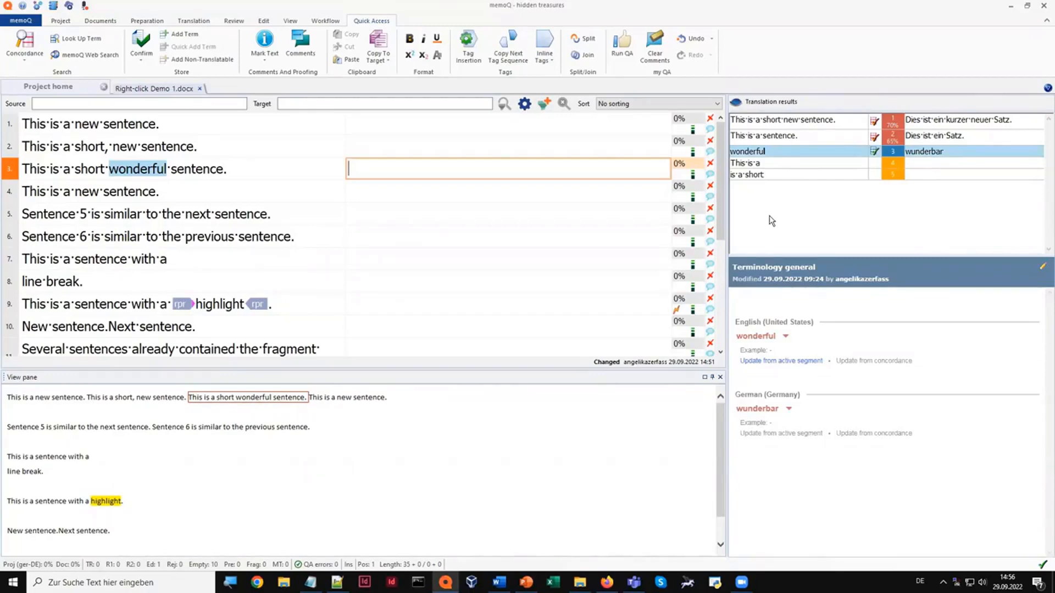
Examine the match "This is a sentence." in the compare boxes: active segment, stored source and stored translation.
left_click(836, 138)
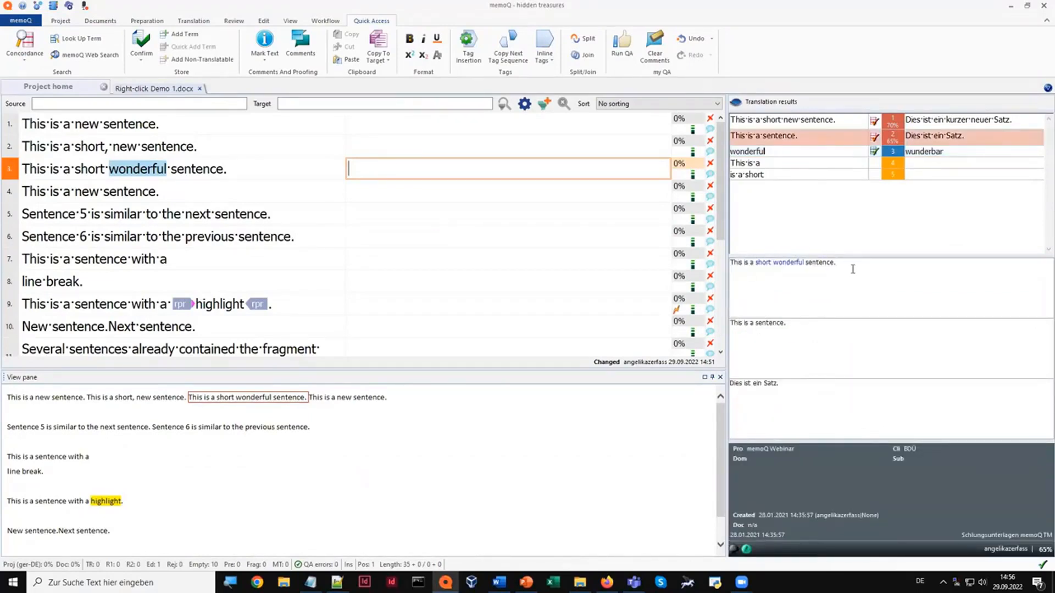
left_click_drag(852, 269, 726, 266)
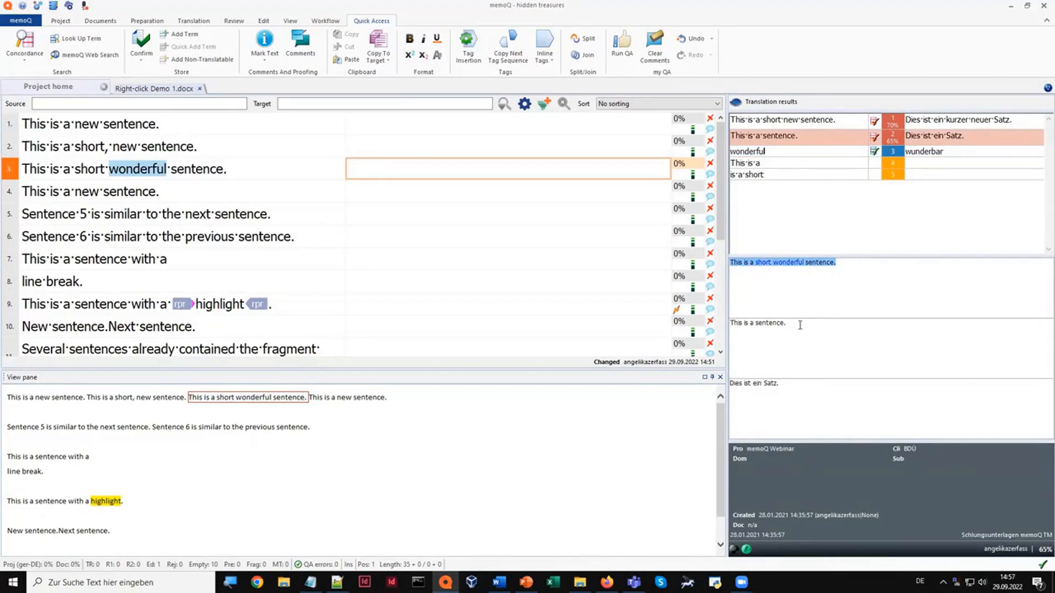
left_click_drag(800, 325, 728, 323)
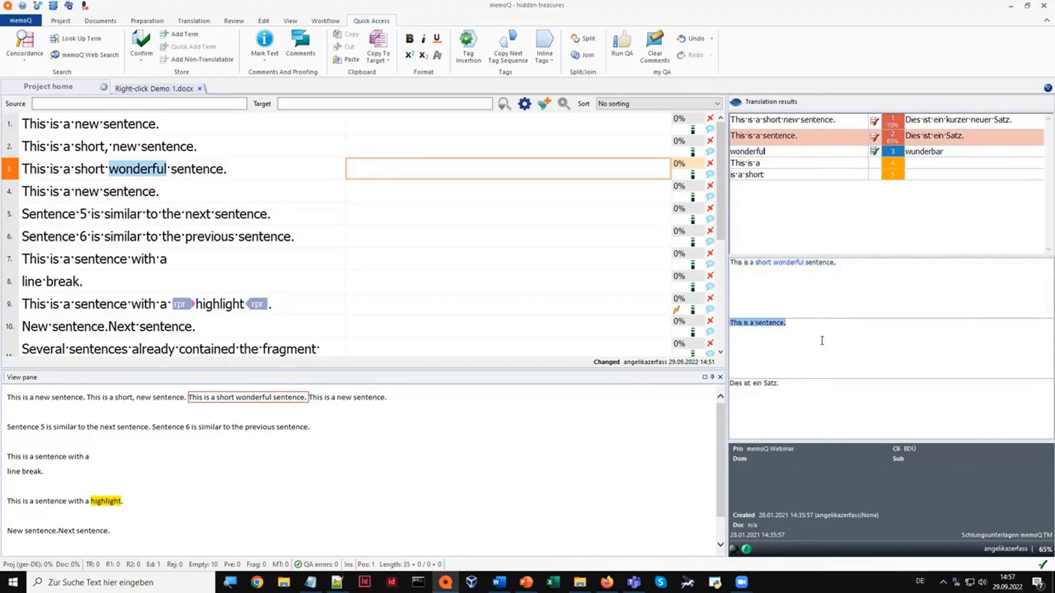
left_click_drag(794, 383, 716, 384)
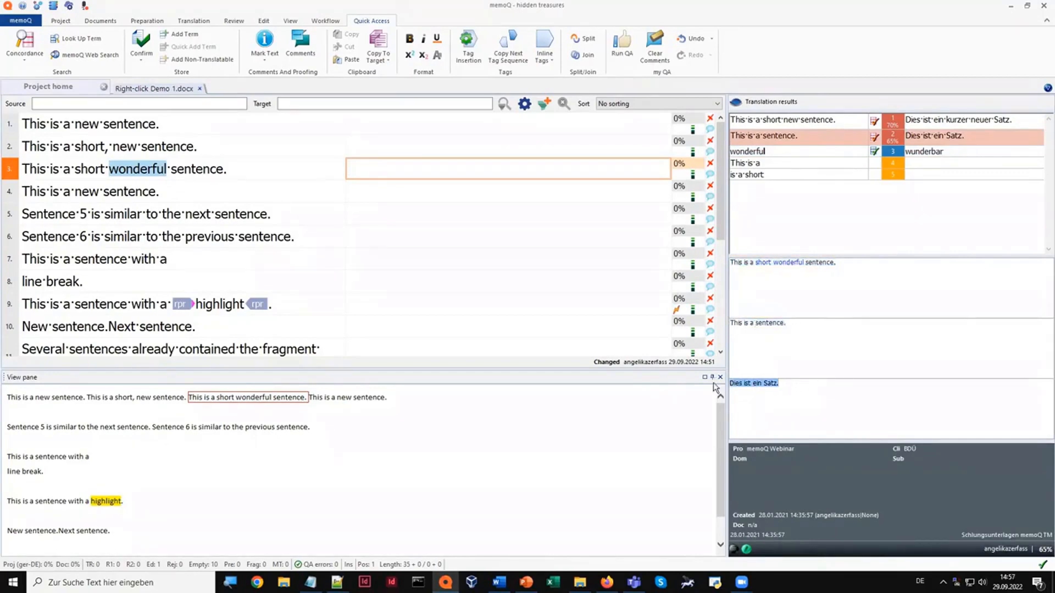
left_click(816, 388)
Try the Track changes view for the compare boxes on the match "This is a short new sentence." and restore Traditional compare view.
left_click(831, 121)
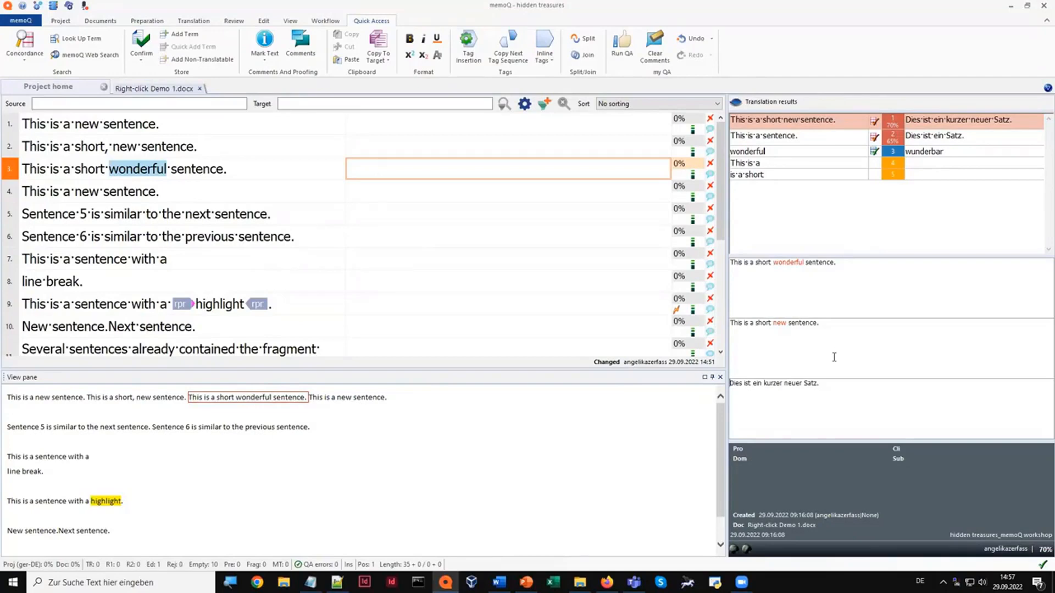
right_click(873, 342)
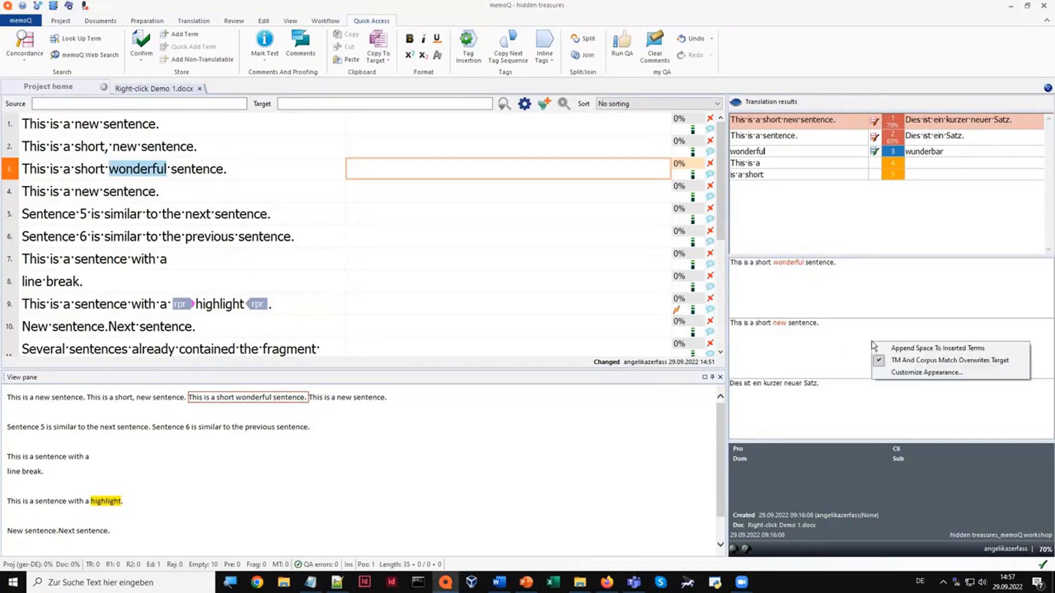
left_click(877, 372)
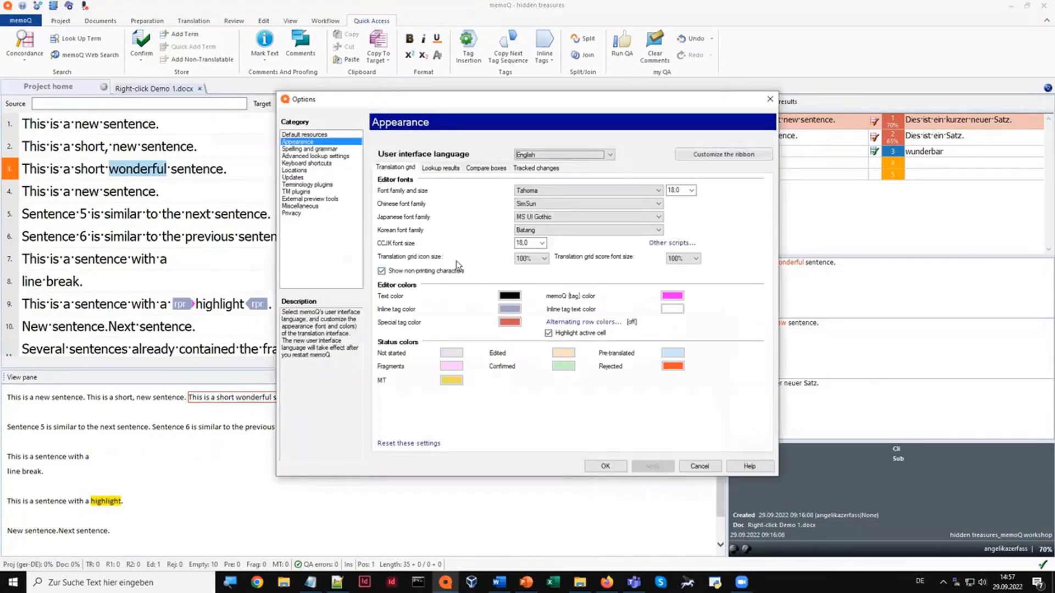
left_click(306, 207)
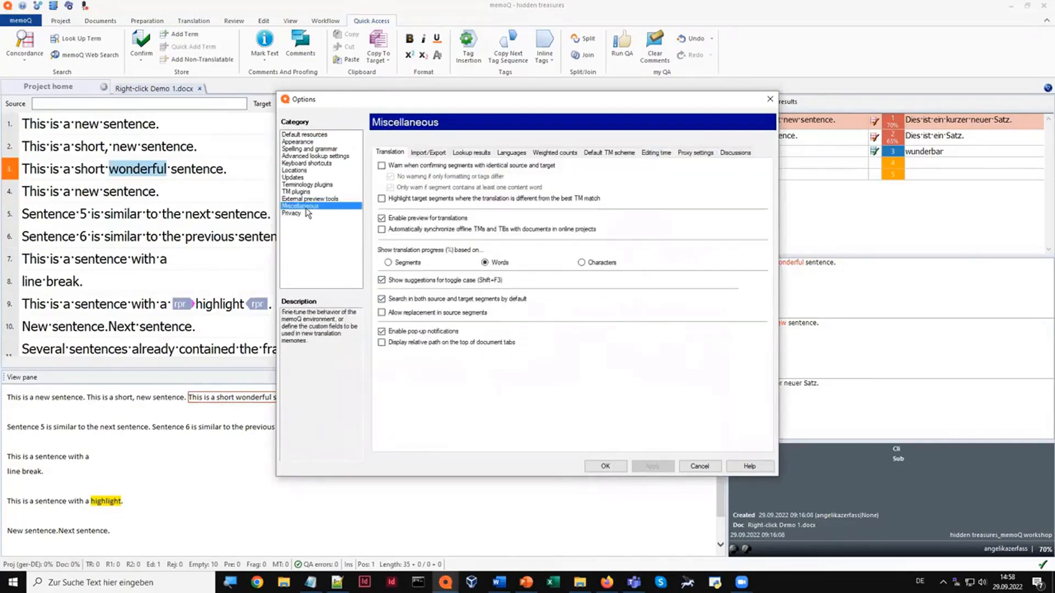
left_click(470, 155)
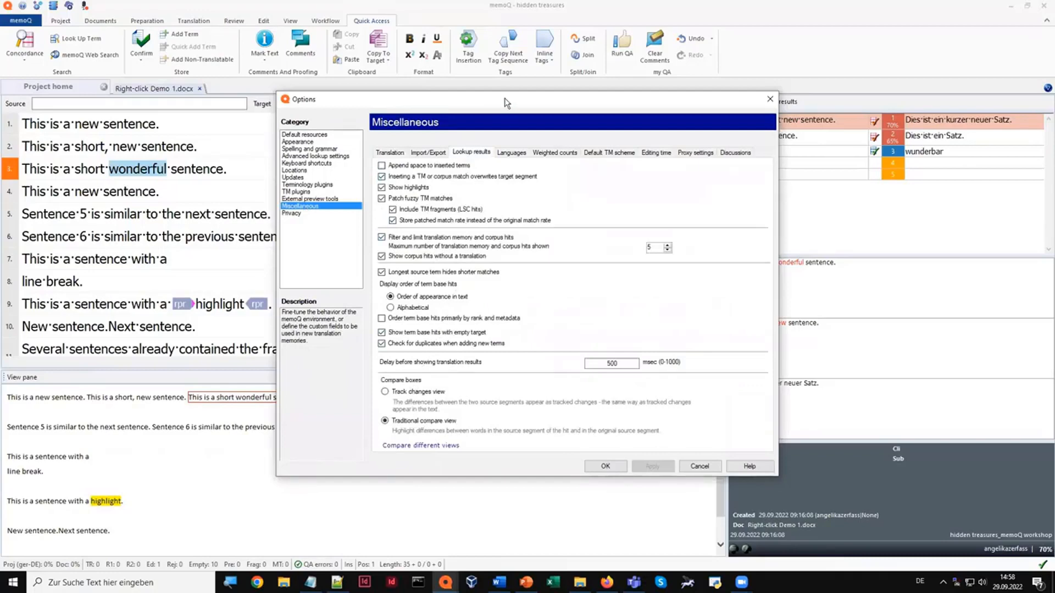
left_click_drag(506, 102, 427, 101)
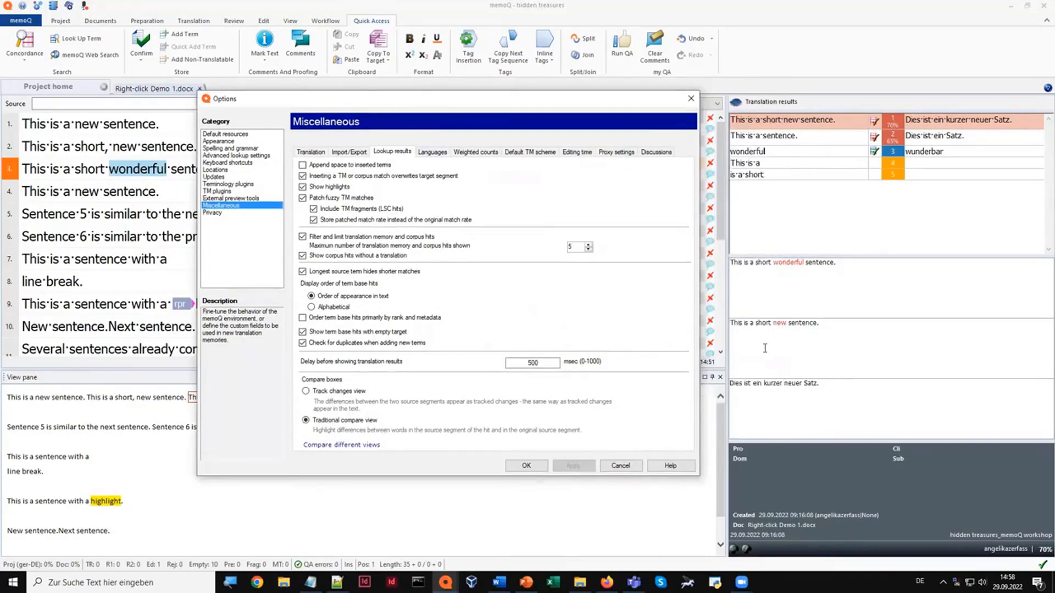
left_click(344, 392)
left_click(572, 467)
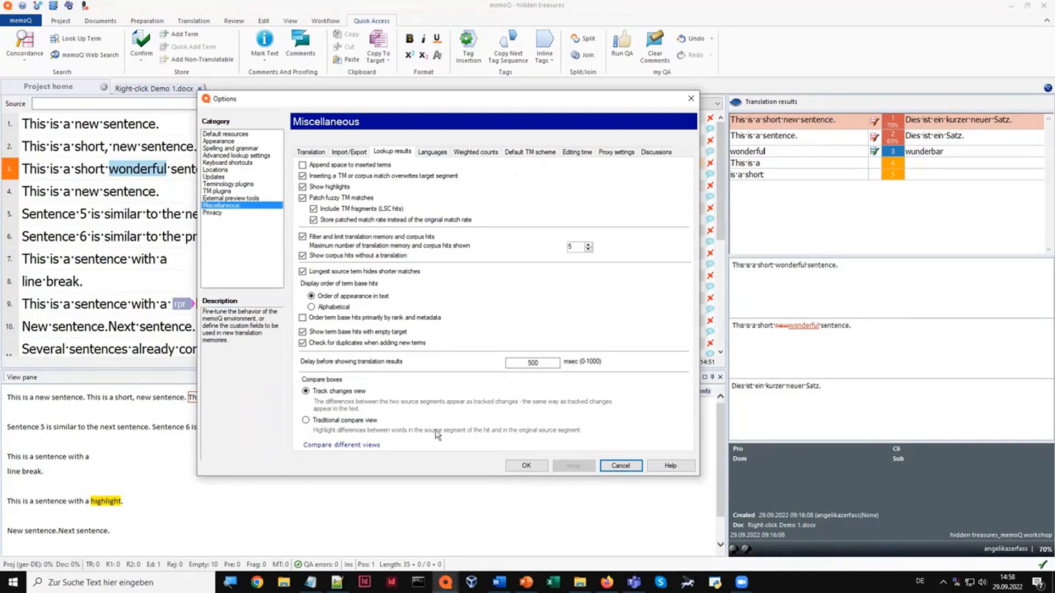
left_click(364, 421)
left_click(572, 467)
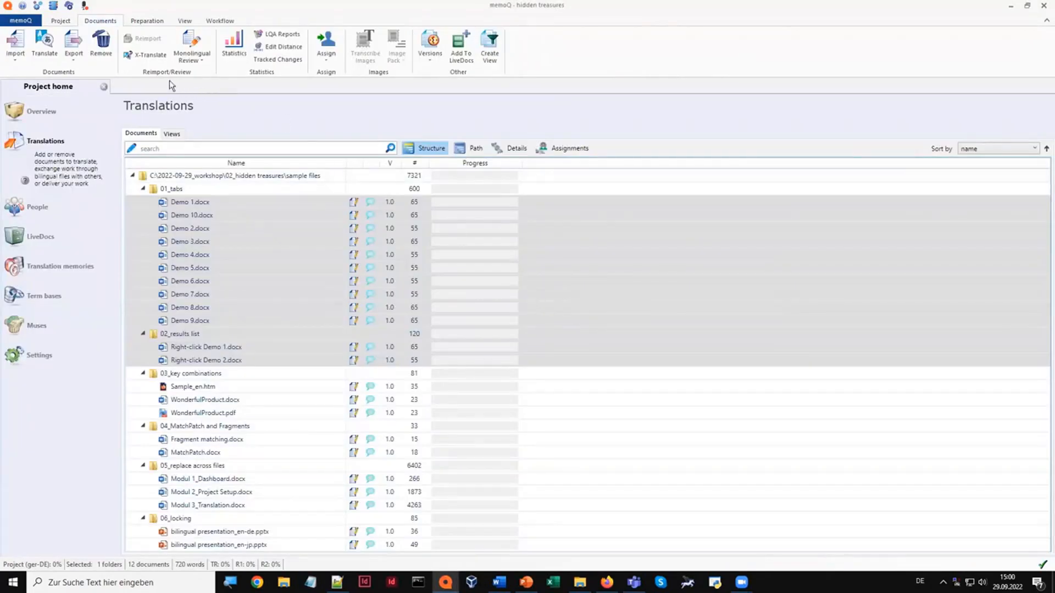
Open Demo 1.docx for translation and bring up the ribbon customization.
left_click(185, 201)
double_click(185, 203)
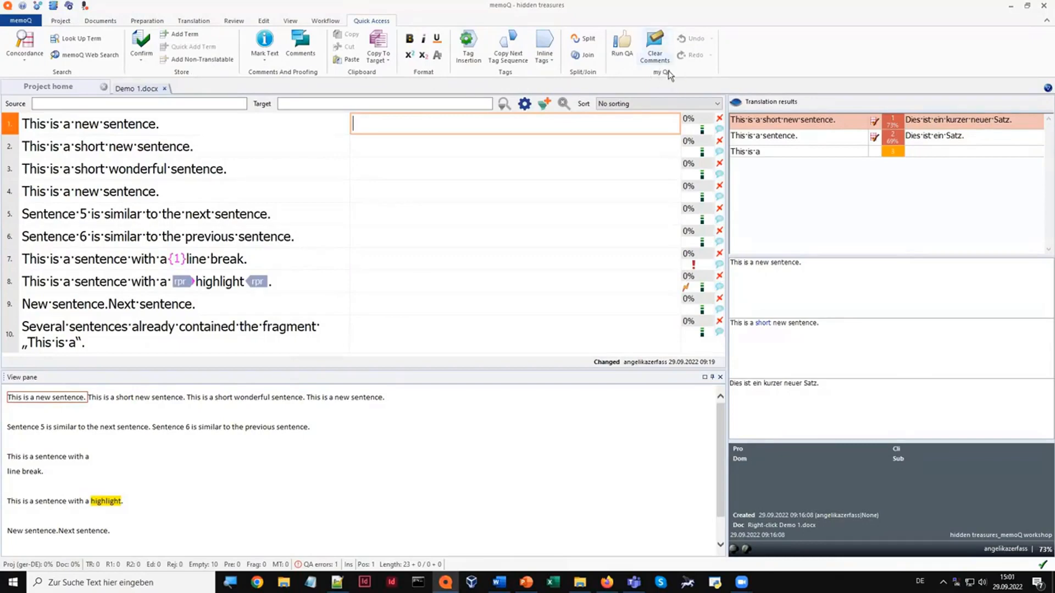
right_click(620, 73)
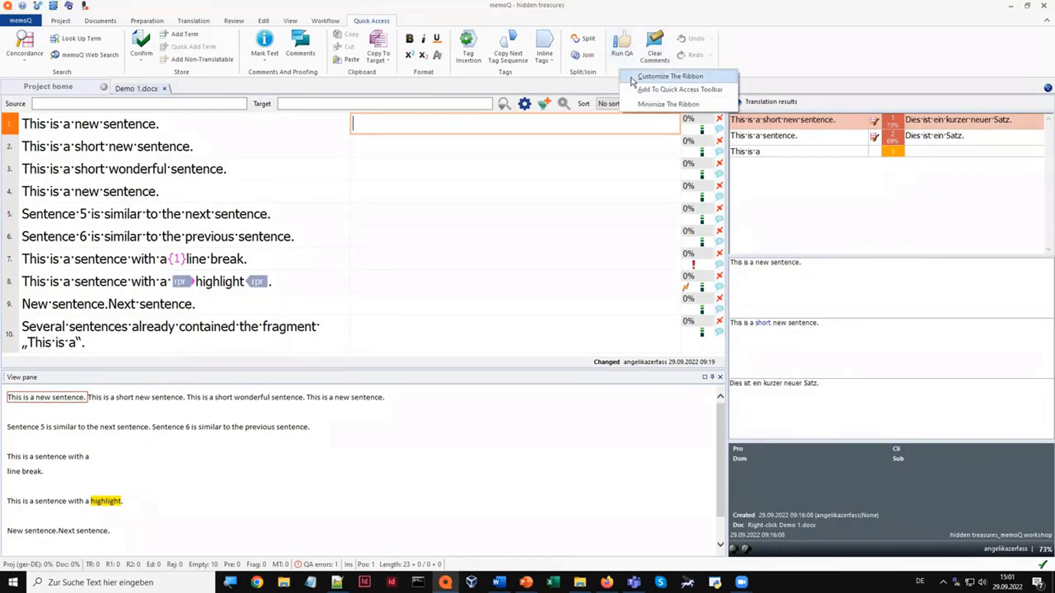
left_click(631, 77)
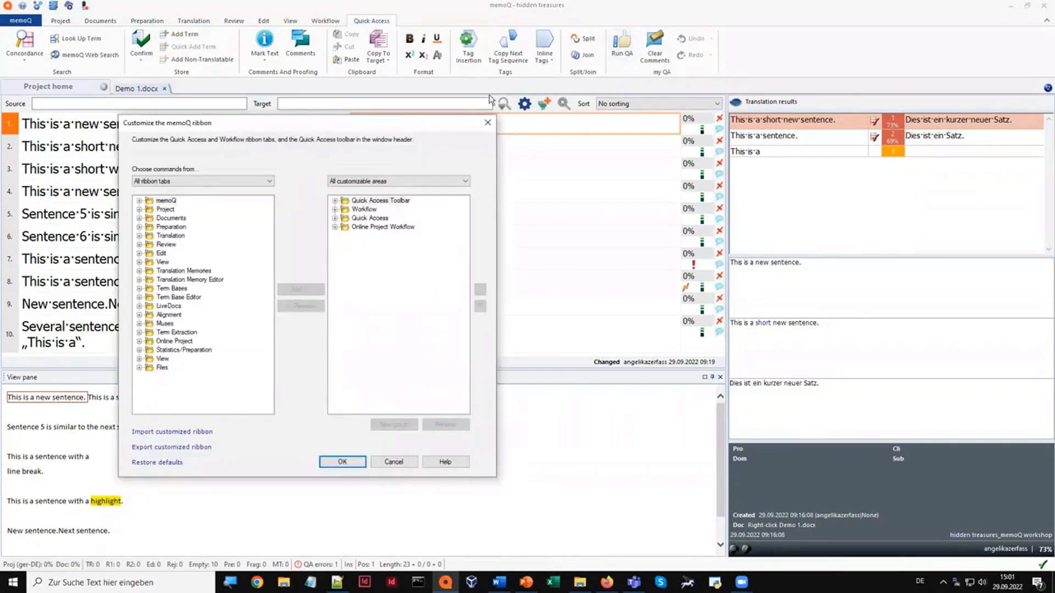
left_click_drag(409, 122, 489, 95)
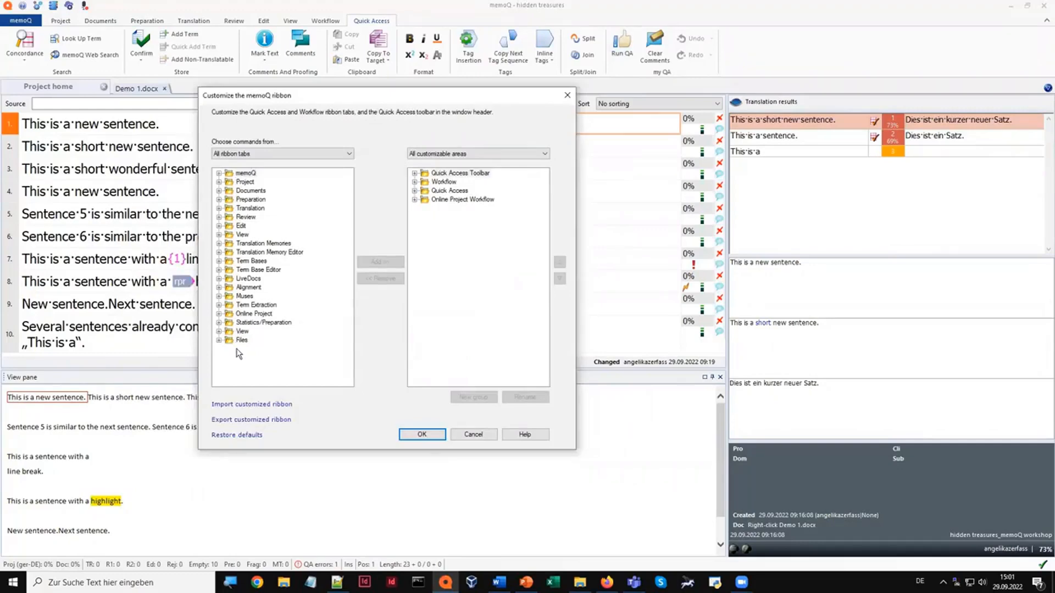
Review the existing Quick Access groups and add a new group there, named with the trainer's first name.
left_click(415, 191)
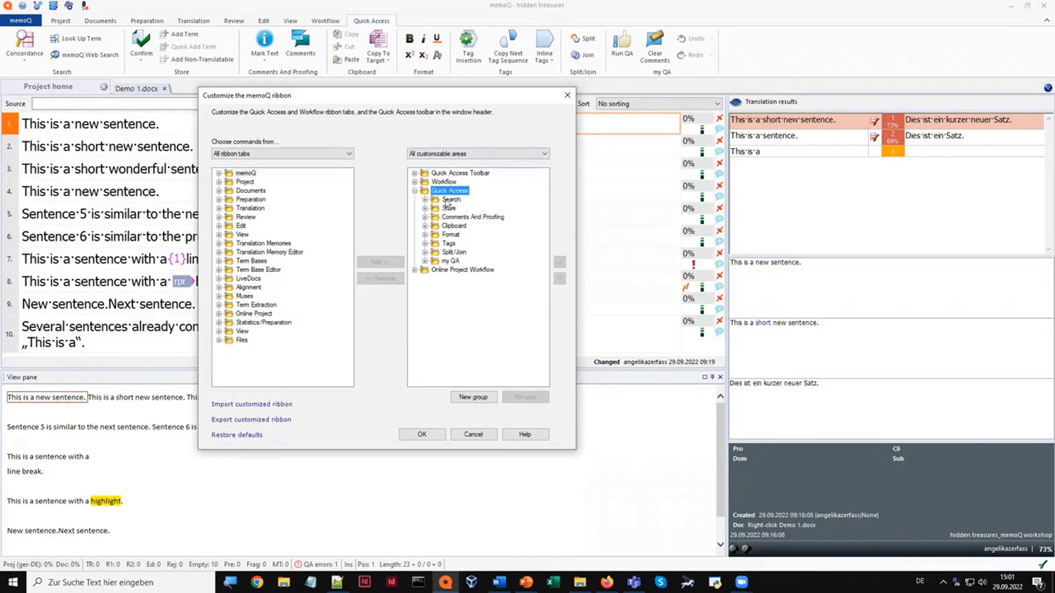
left_click(425, 200)
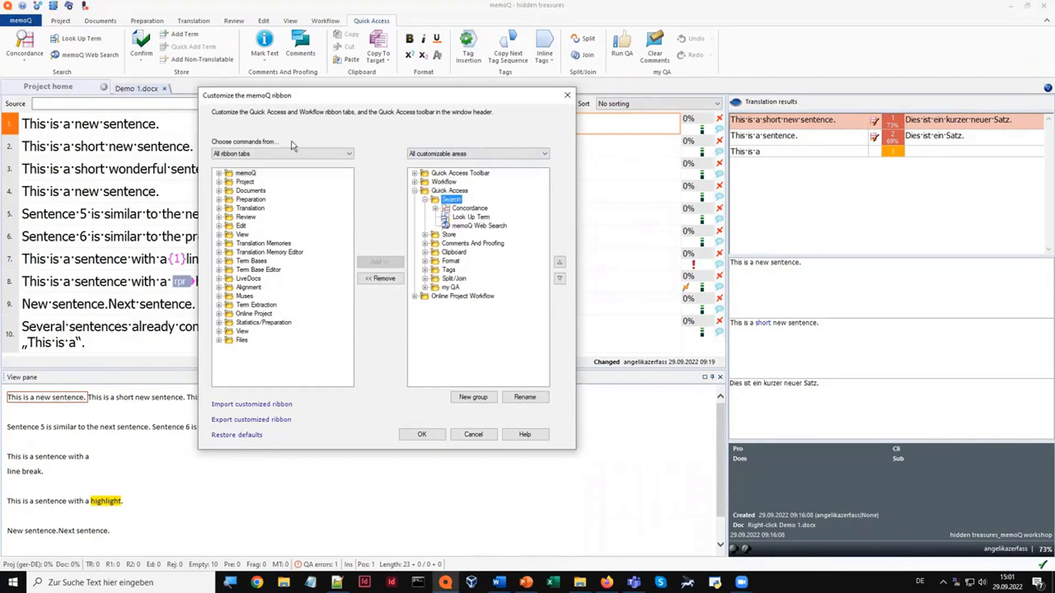
left_click(415, 191)
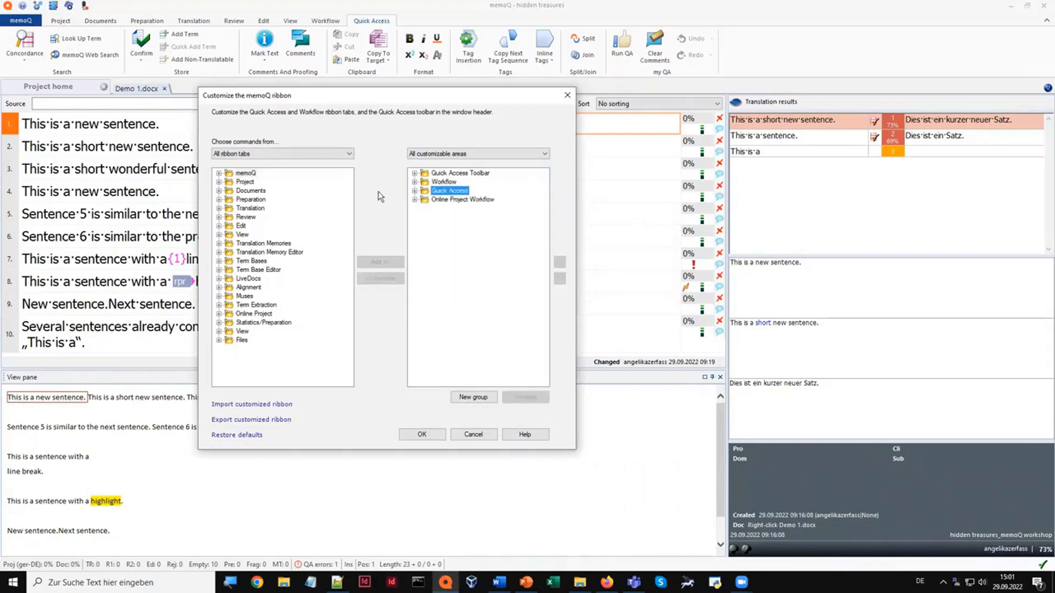
left_click(472, 397)
type("Angelika")
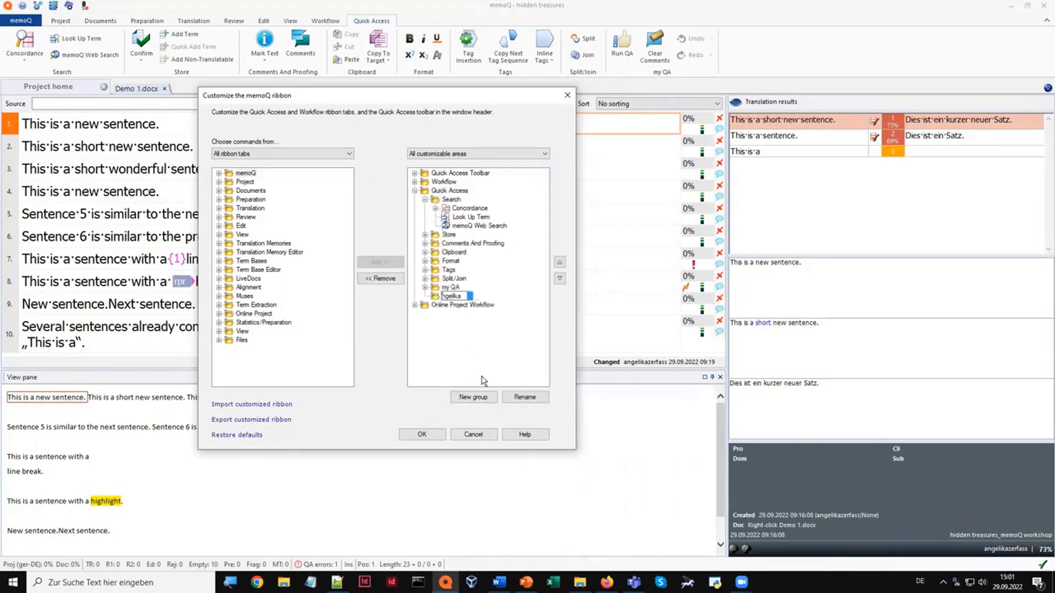
key("Return")
Add the Undo and Redo commands from the Edit category to the new Quick Access group.
left_click(219, 226)
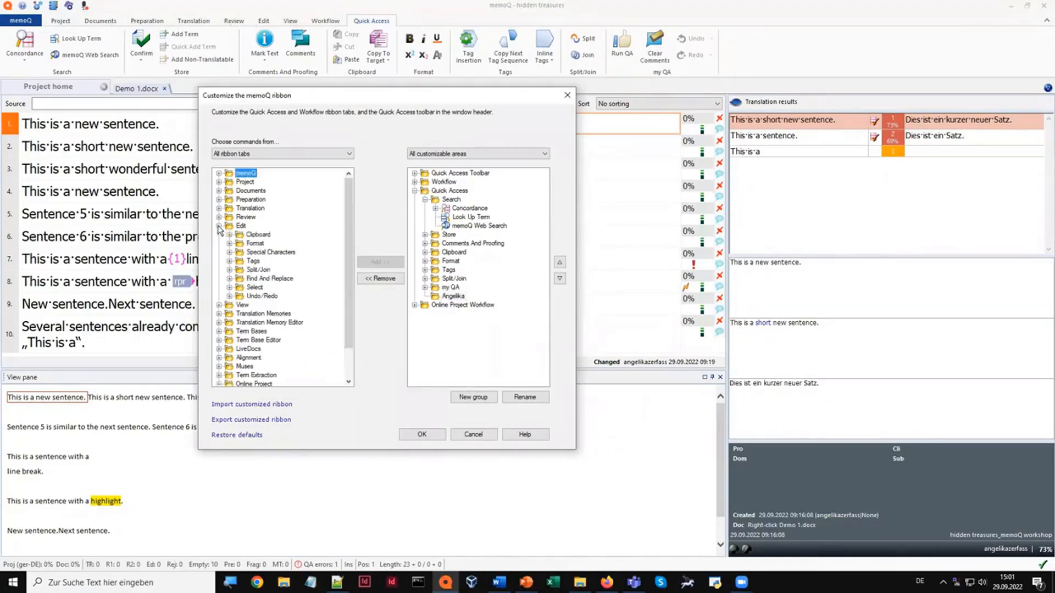
left_click(229, 296)
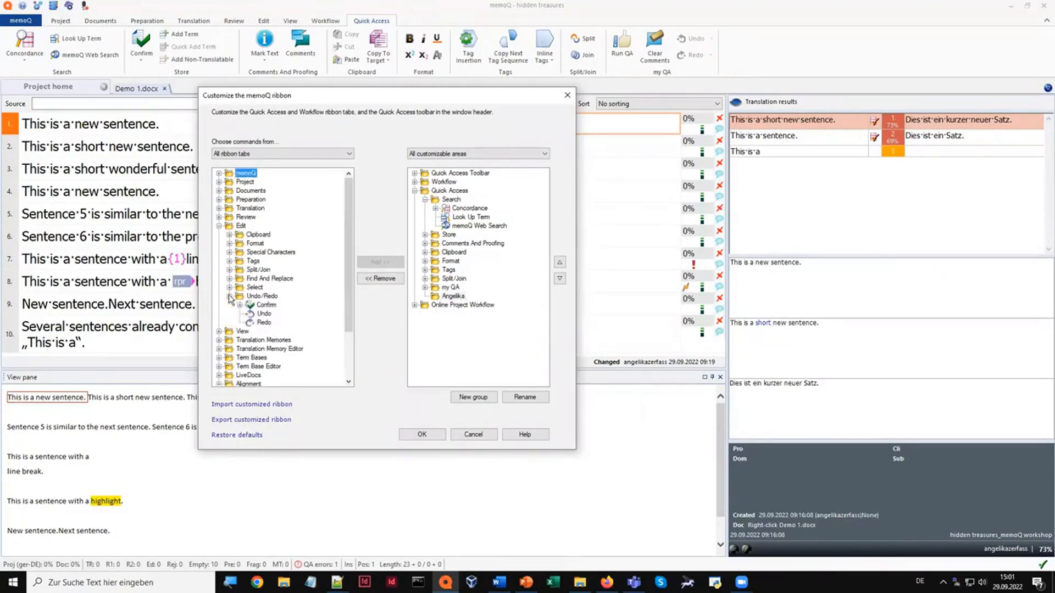
left_click(264, 313)
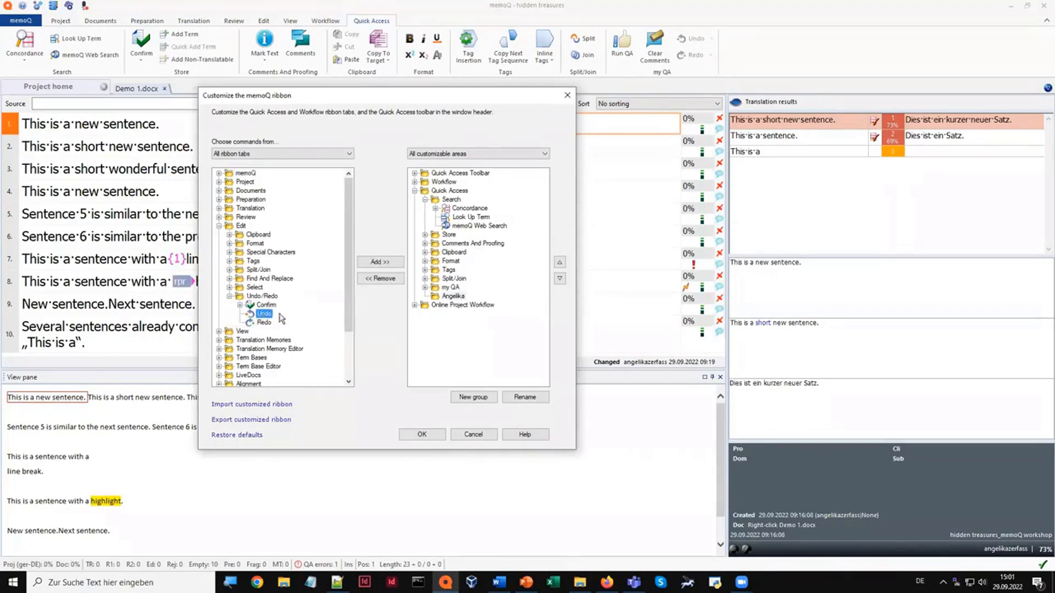
left_click(454, 297)
left_click(453, 297)
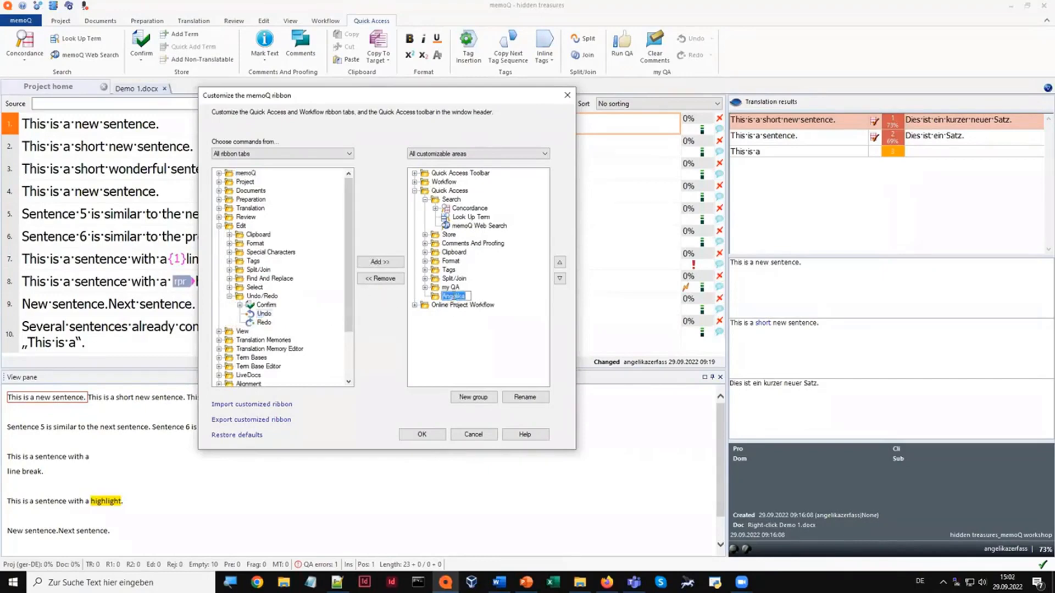
left_click(435, 296)
left_click(386, 261)
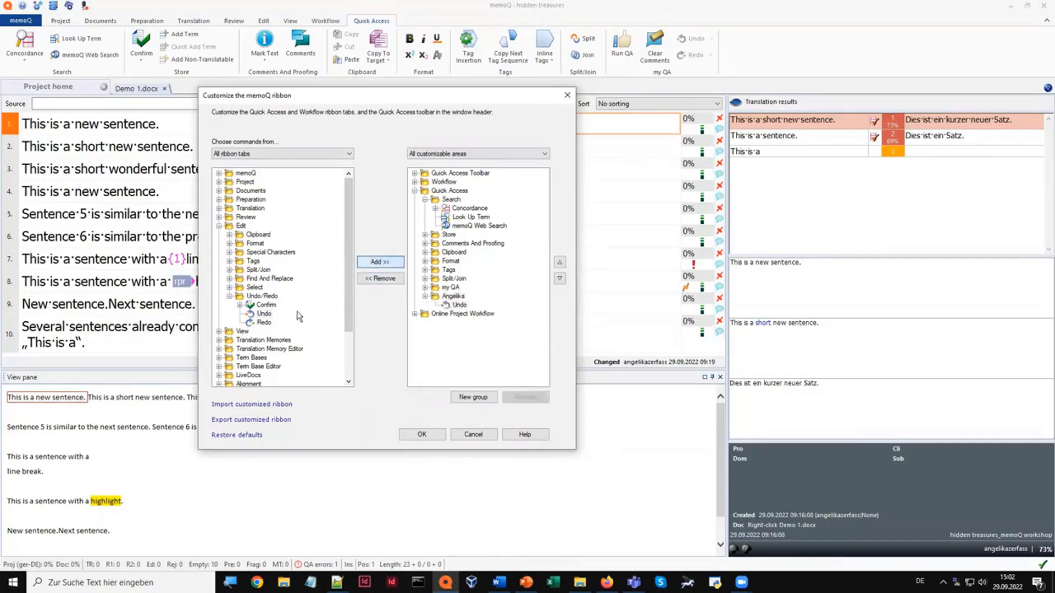
left_click(263, 322)
left_click(376, 264)
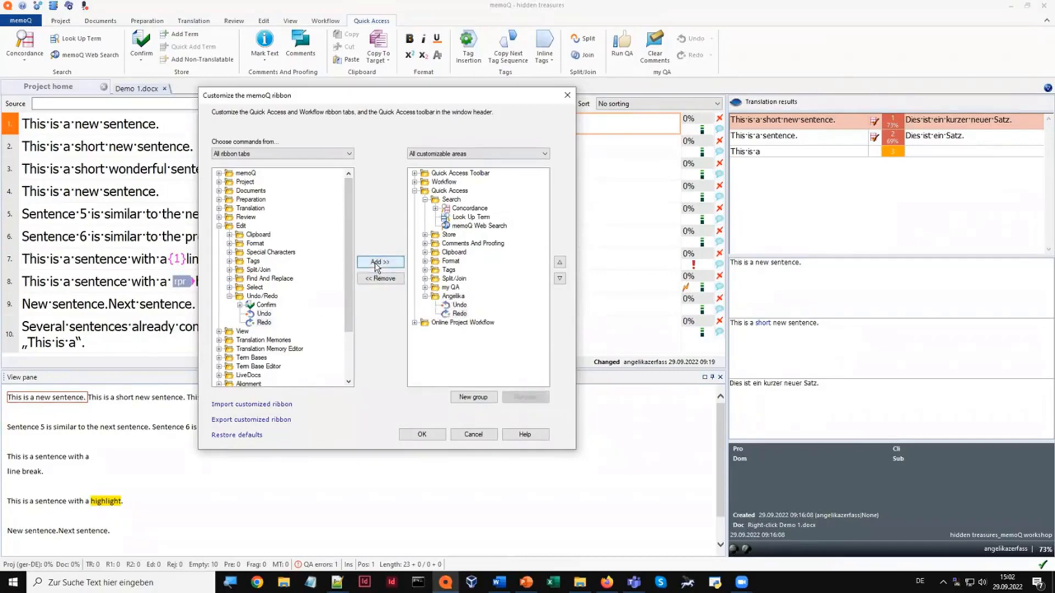
Add the Run QA command from the Review category's Quality Assurance group to the new Quick Access group and apply the ribbon customization.
left_click(219, 217)
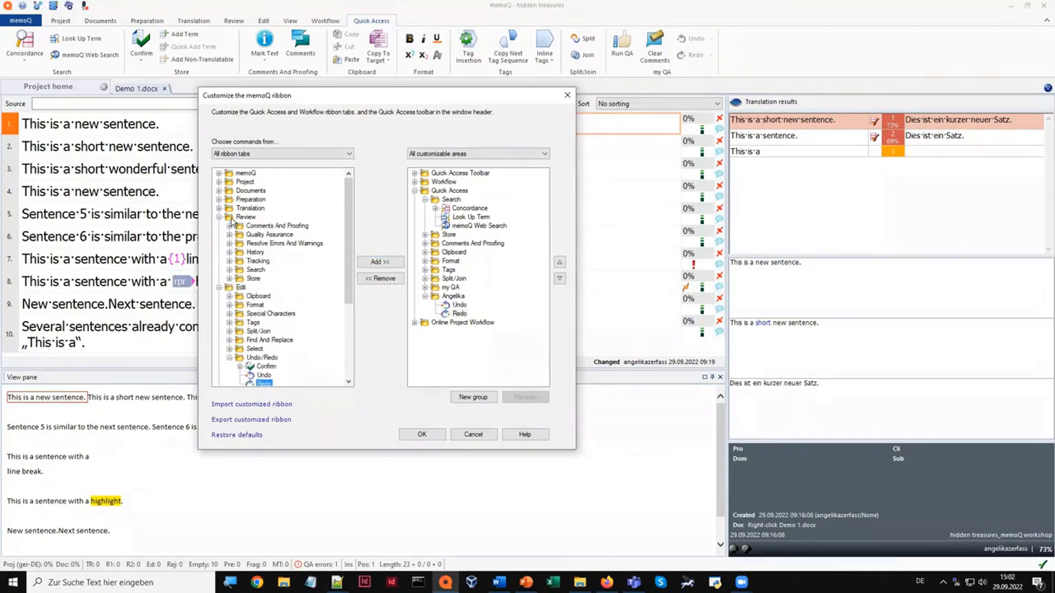
left_click(230, 235)
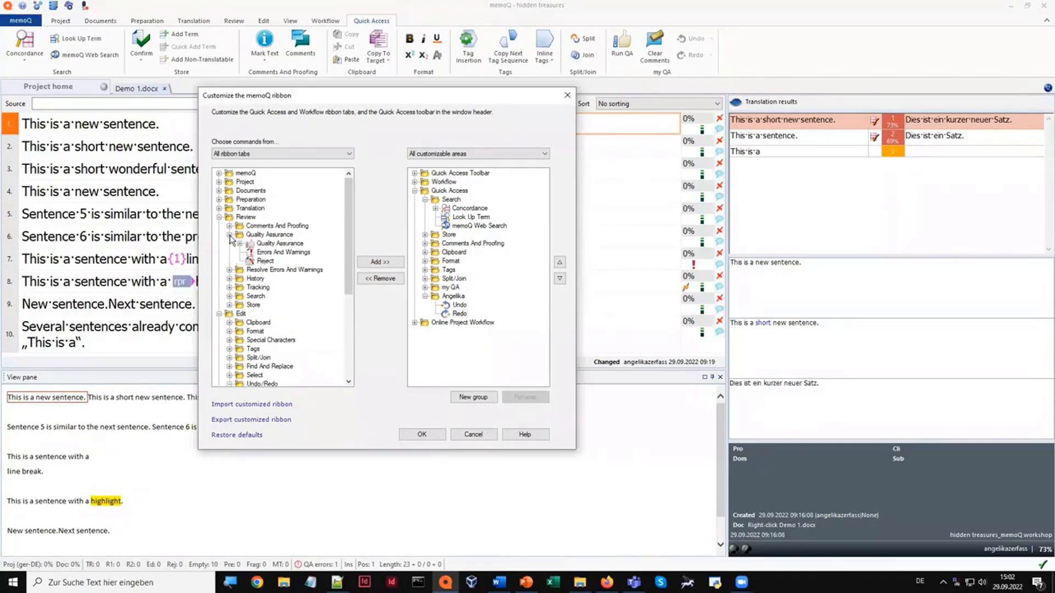
left_click(240, 243)
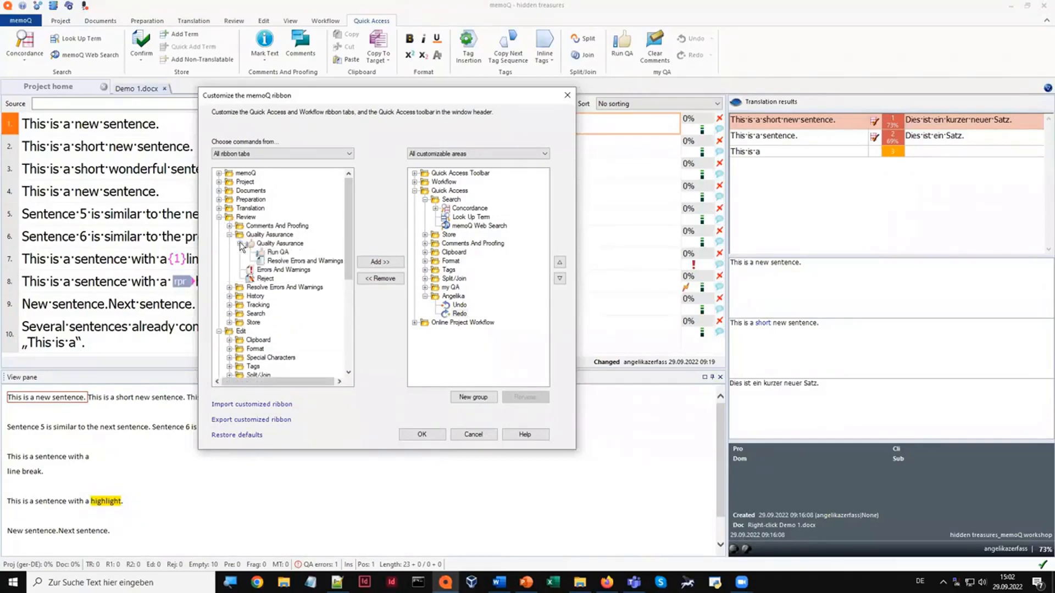
left_click(275, 252)
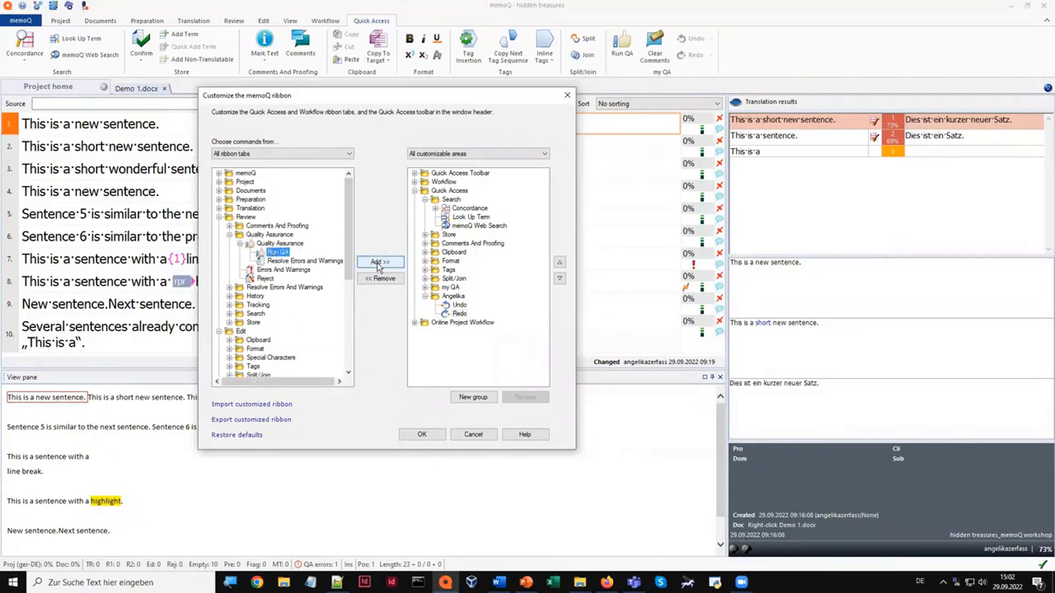
left_click(378, 264)
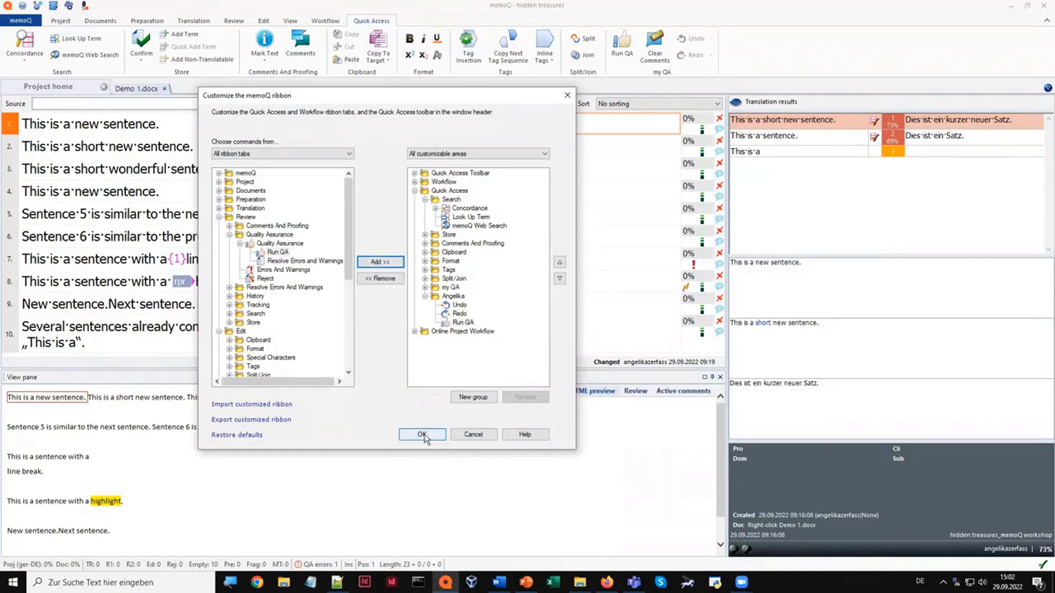
left_click(422, 434)
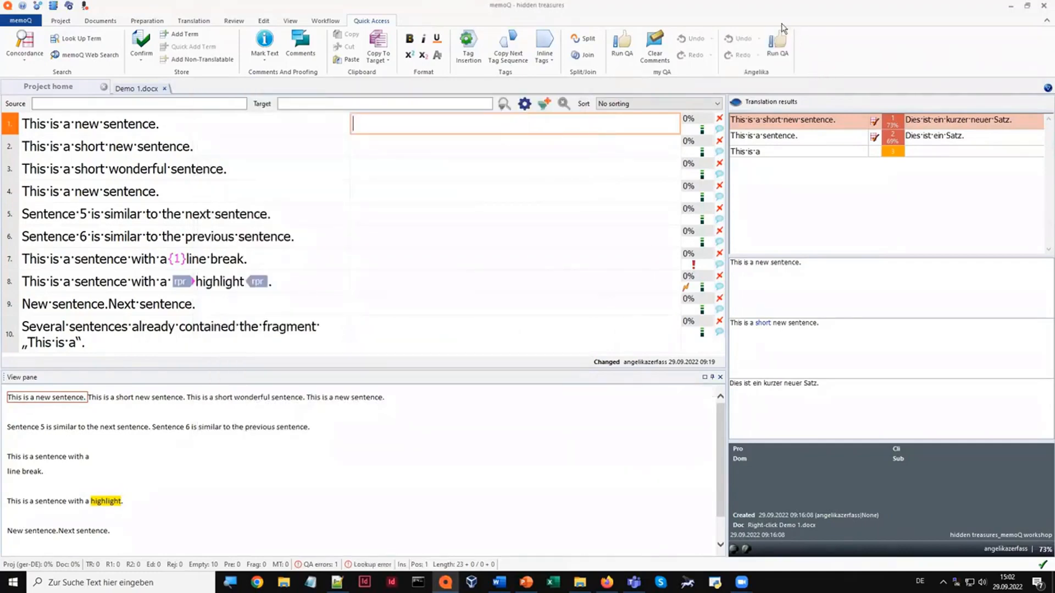
Remove the custom group bearing the trainer's first name from Quick Access and apply the ribbon customization.
right_click(780, 73)
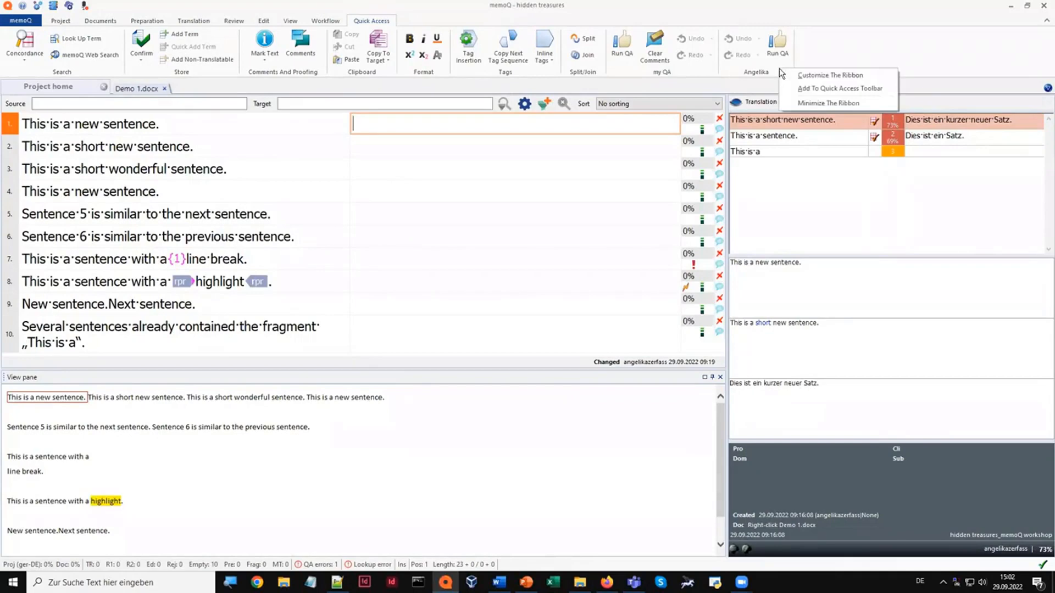
left_click(786, 76)
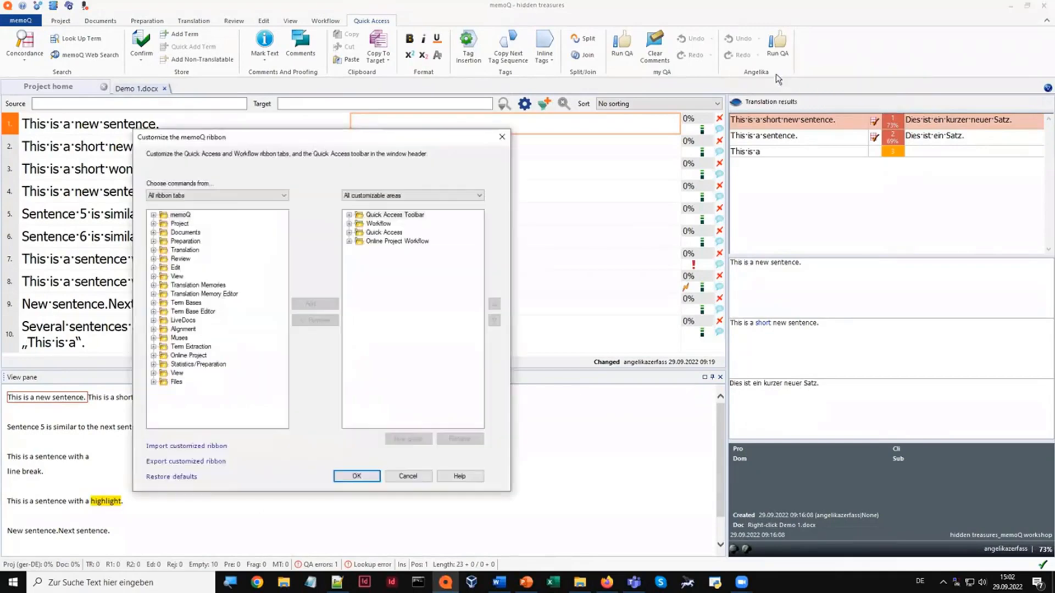
left_click(350, 233)
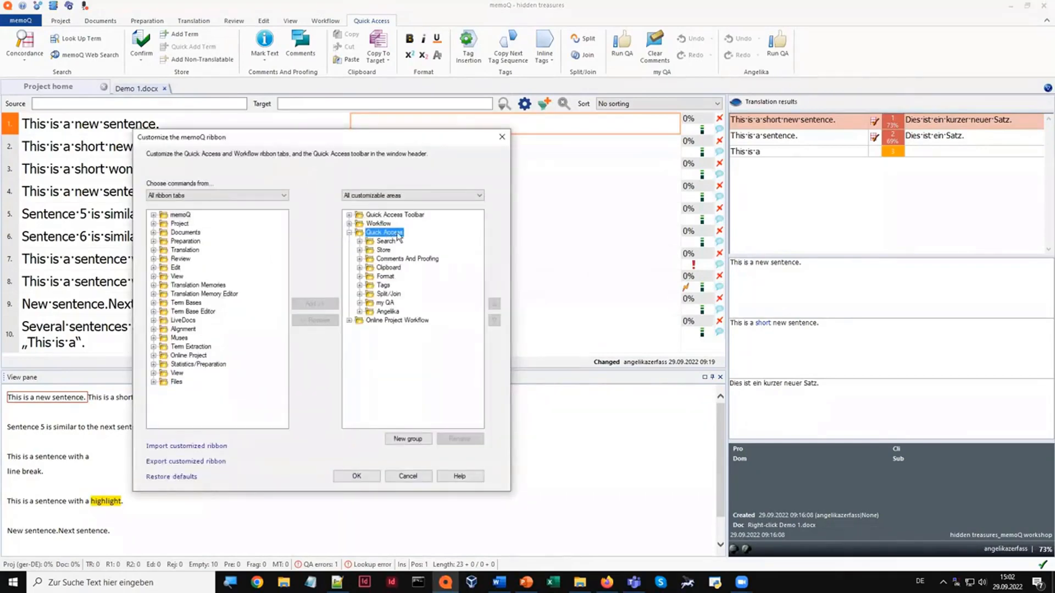
left_click(388, 312)
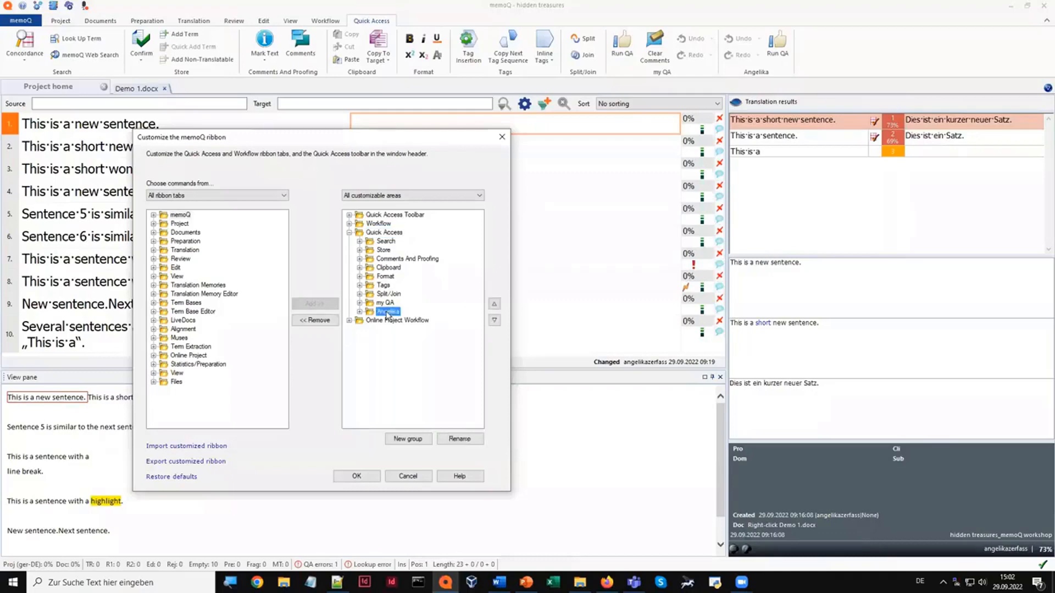
left_click(312, 321)
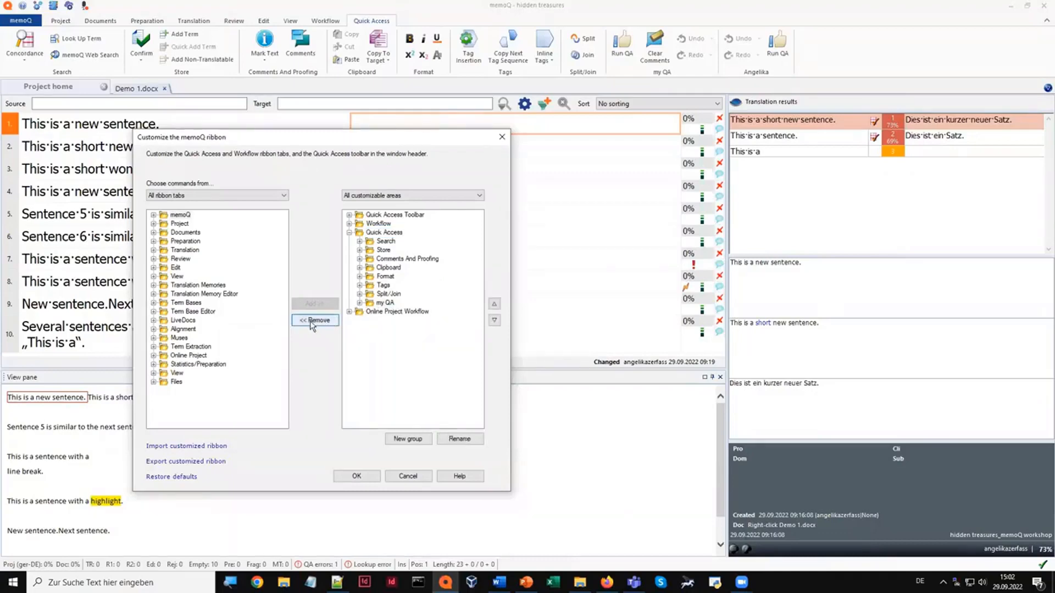
left_click(353, 474)
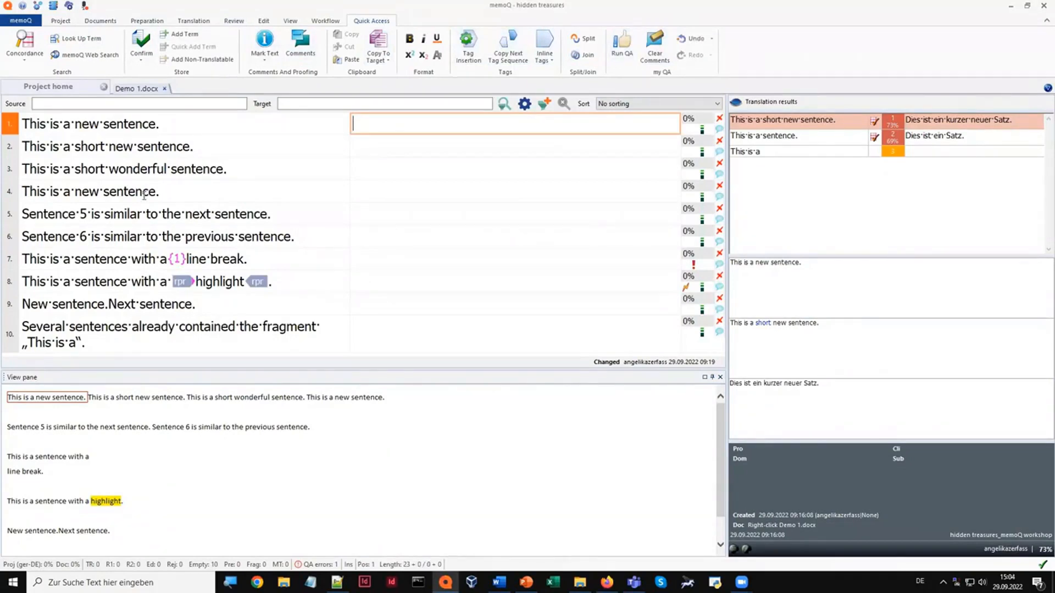
Close Demo 1.docx and open Sample_en.htm from the 03_key combinations folder for translation.
left_click(164, 88)
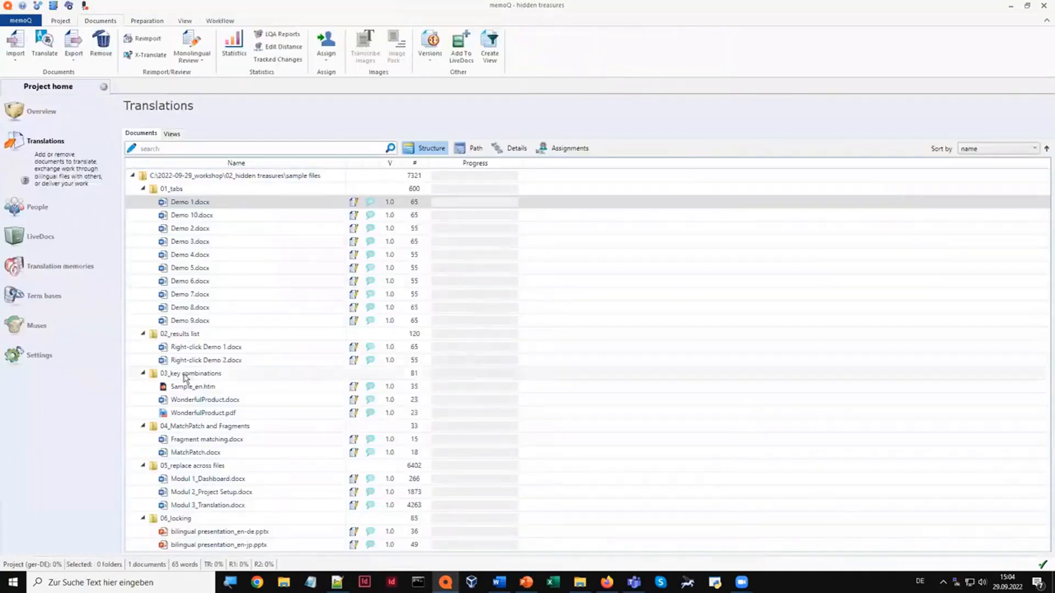
left_click(173, 388)
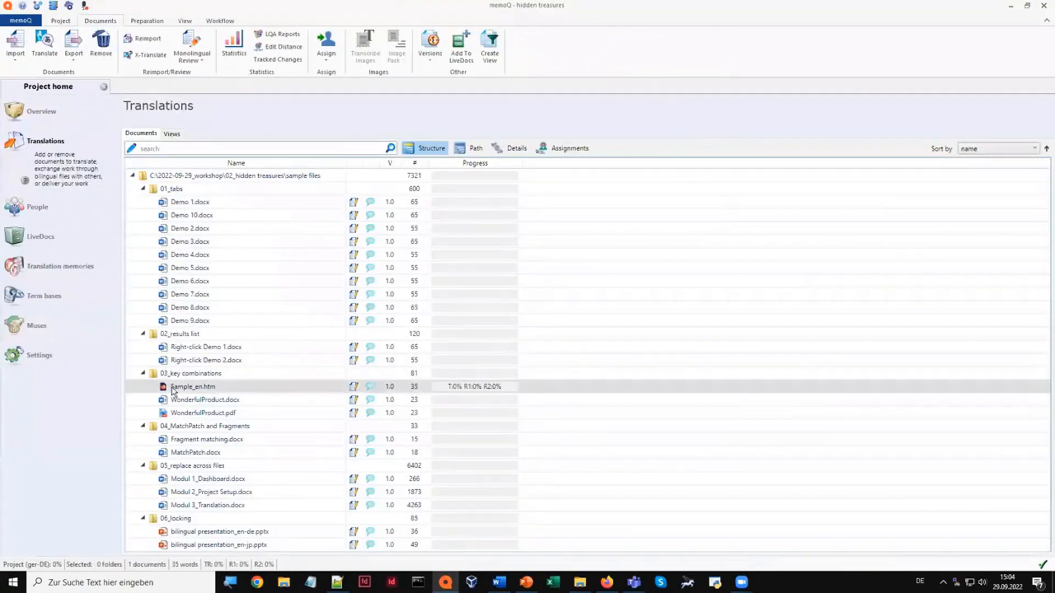
double_click(173, 388)
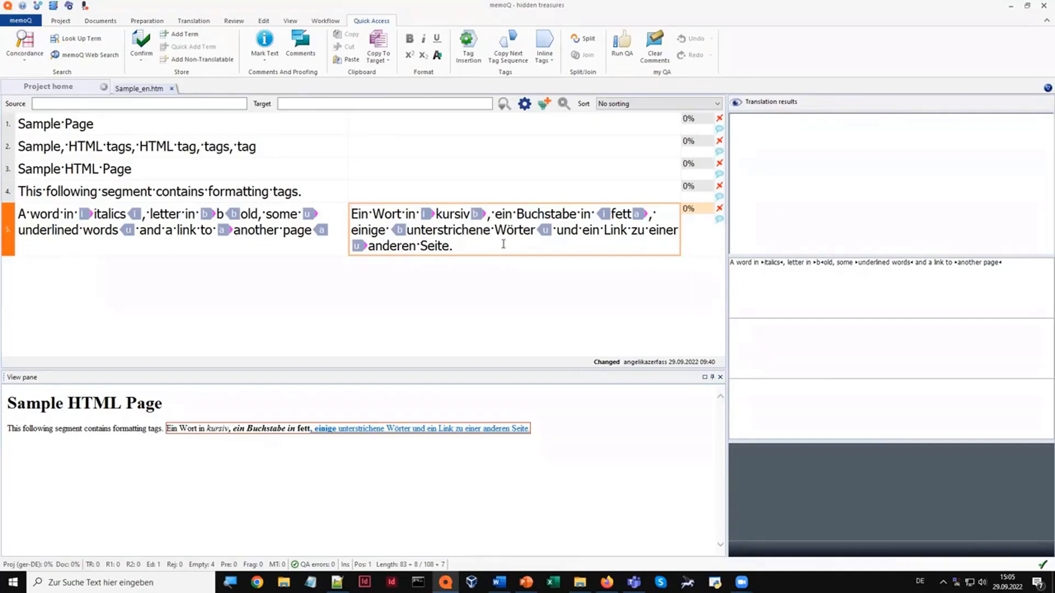
Arrange segment 5's target tags in source order with the missing closing tag added, and remove all tags from the target.
key("alt+F6")
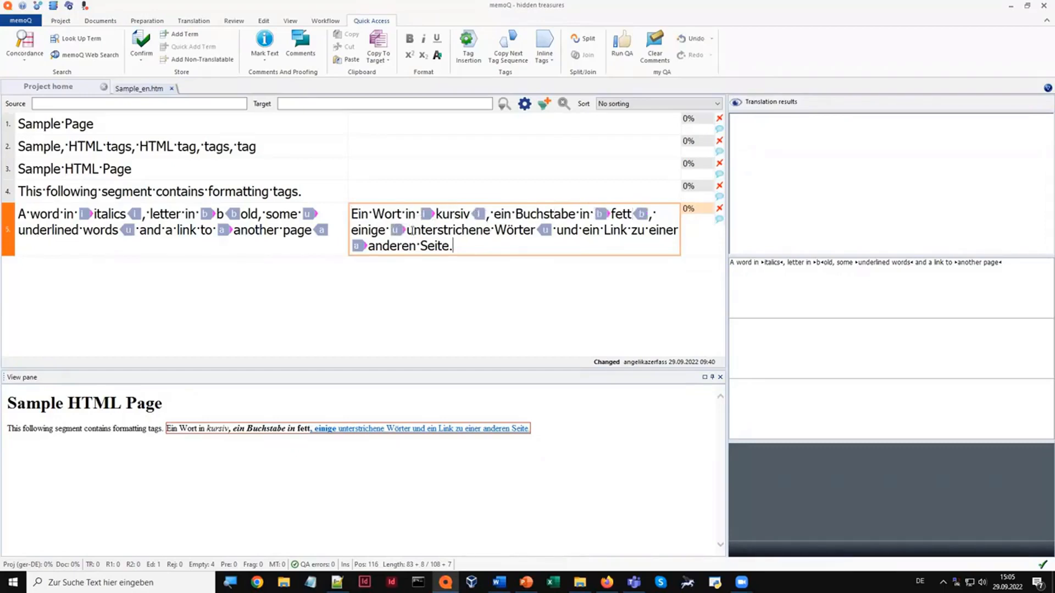
key("Left")
key("F9")
key("ctrl+F8")
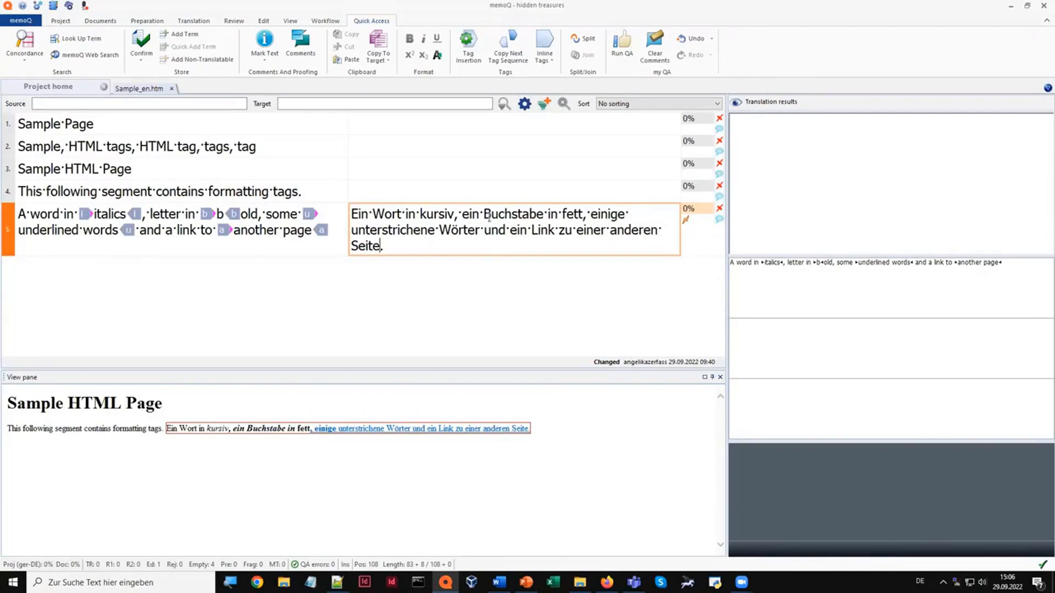
Use Tag Insertion mode to place segment 5's source tags around "kursiv", "fett", "unterstrichene Wörter" and "anderen Seite" in the target.
left_click(420, 214)
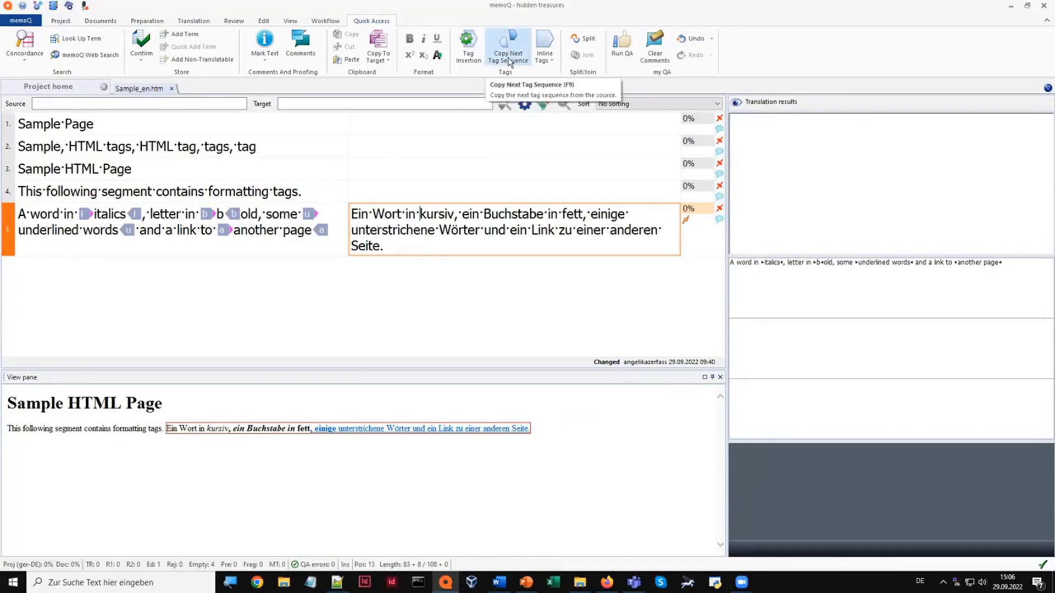
left_click(469, 60)
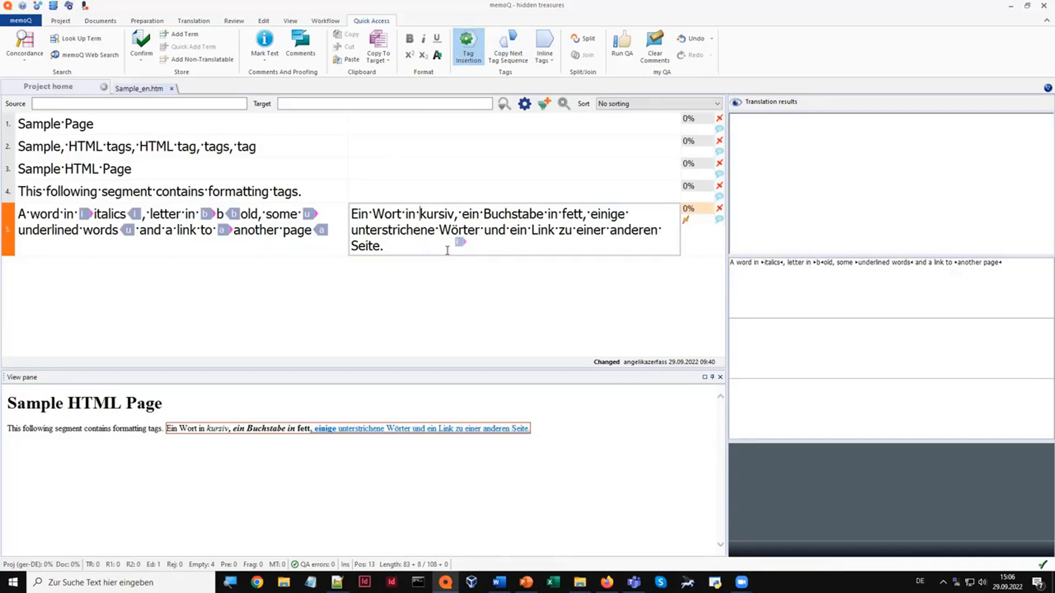
left_click(420, 213)
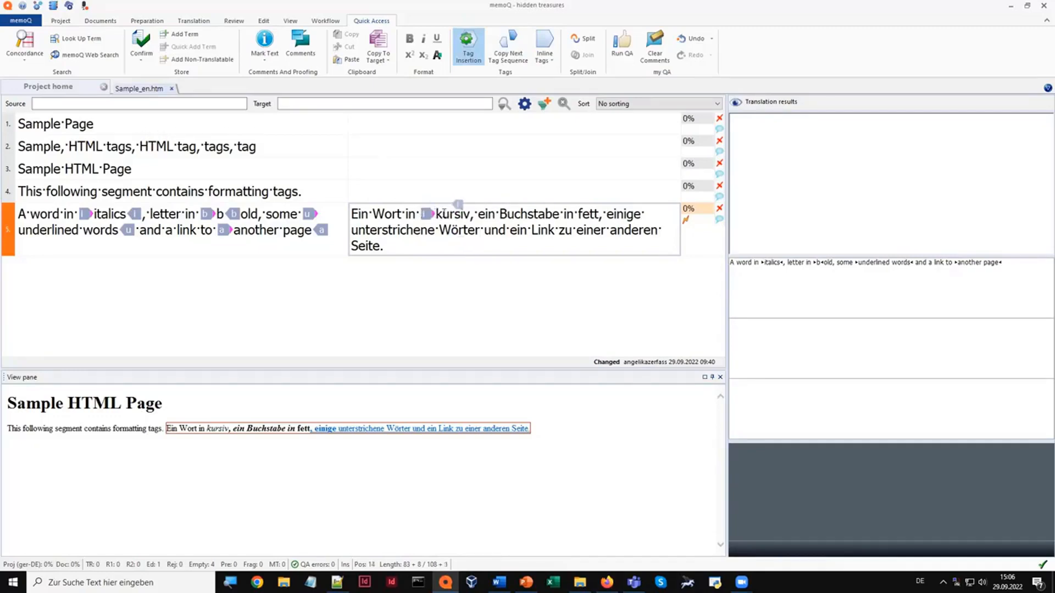
left_click(470, 214)
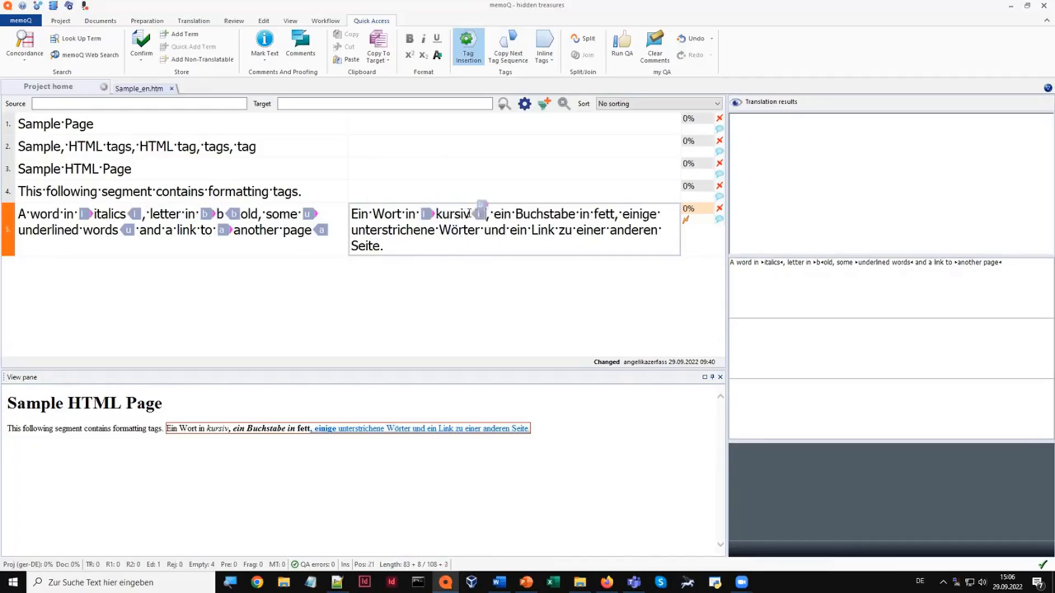
left_click(594, 213)
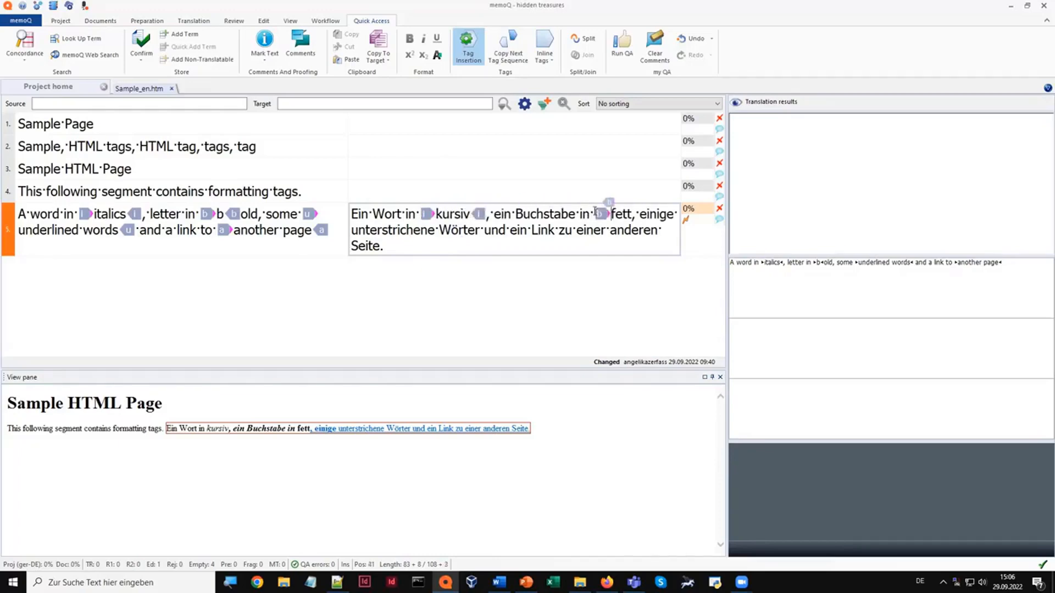
left_click(633, 213)
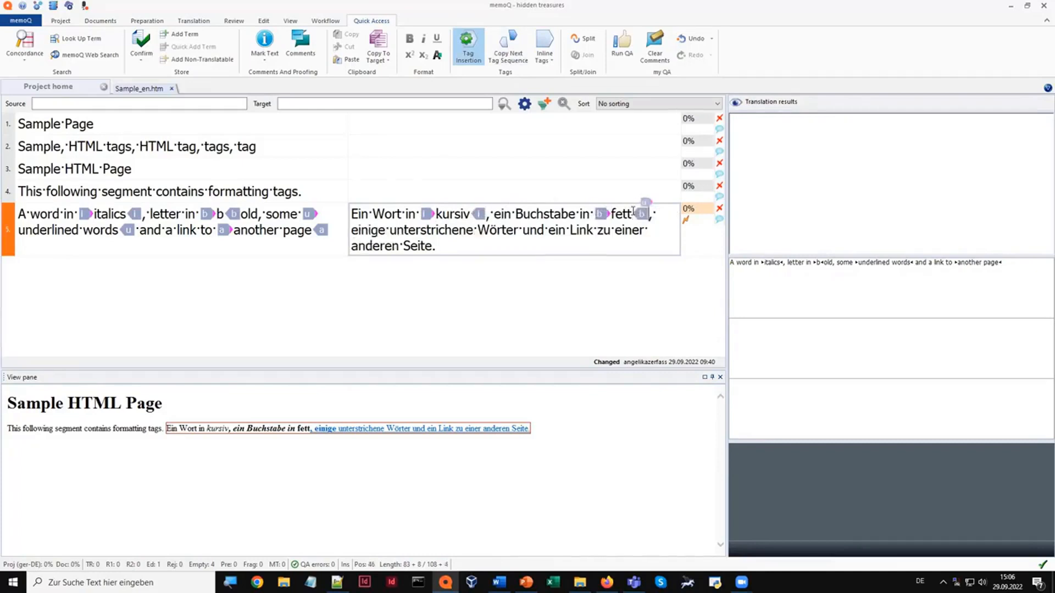
left_click(390, 230)
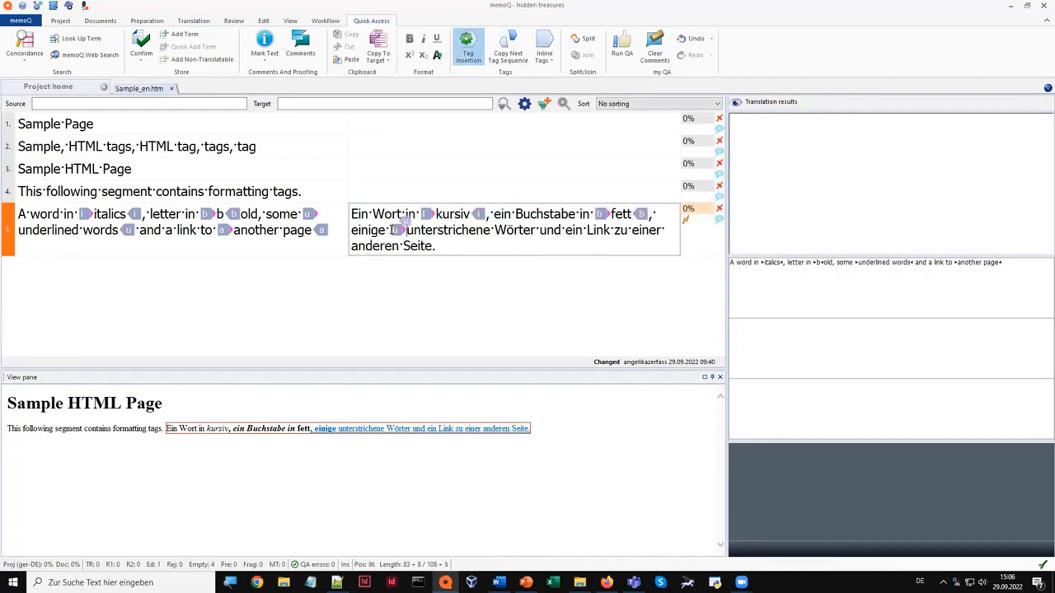
left_click(537, 229)
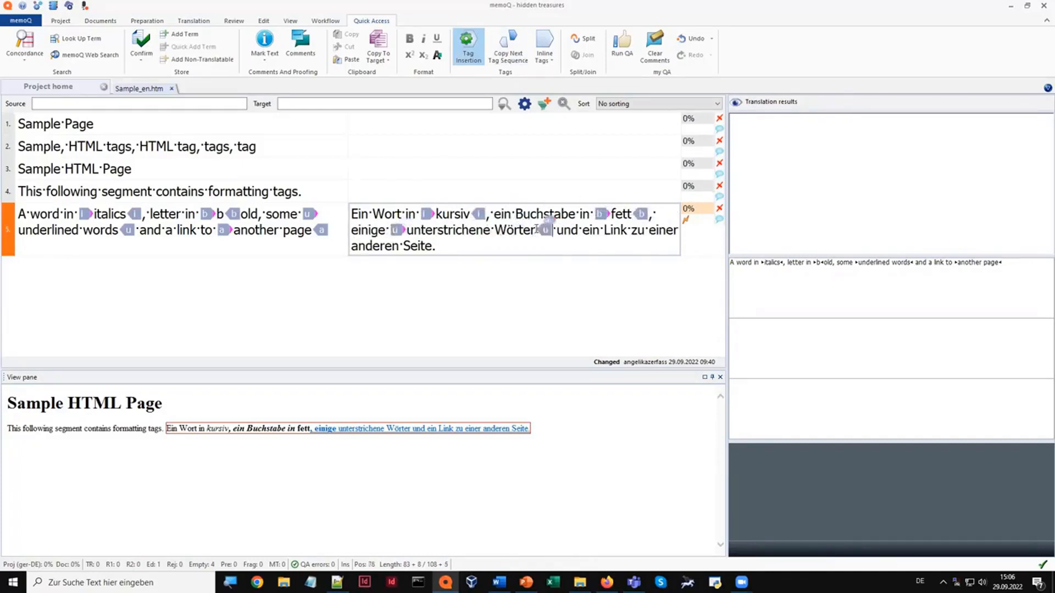
left_click(352, 245)
left_click(450, 247)
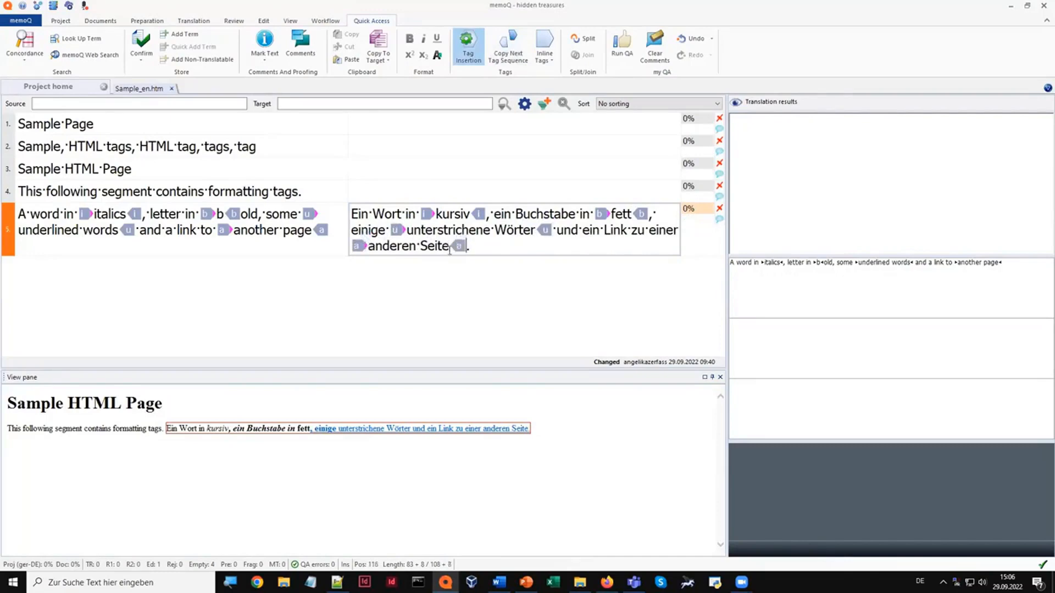
left_click(469, 46)
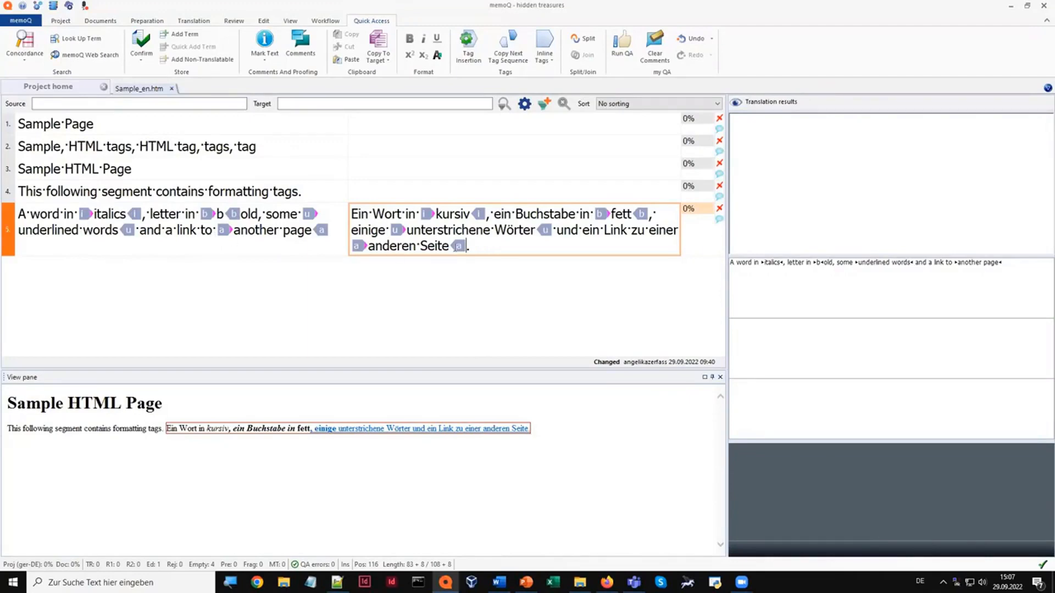
Remove all tags from segment 5's target and switch from Sample_en.htm to WonderfulProduct.pdf for translation.
key("ctrl+F8")
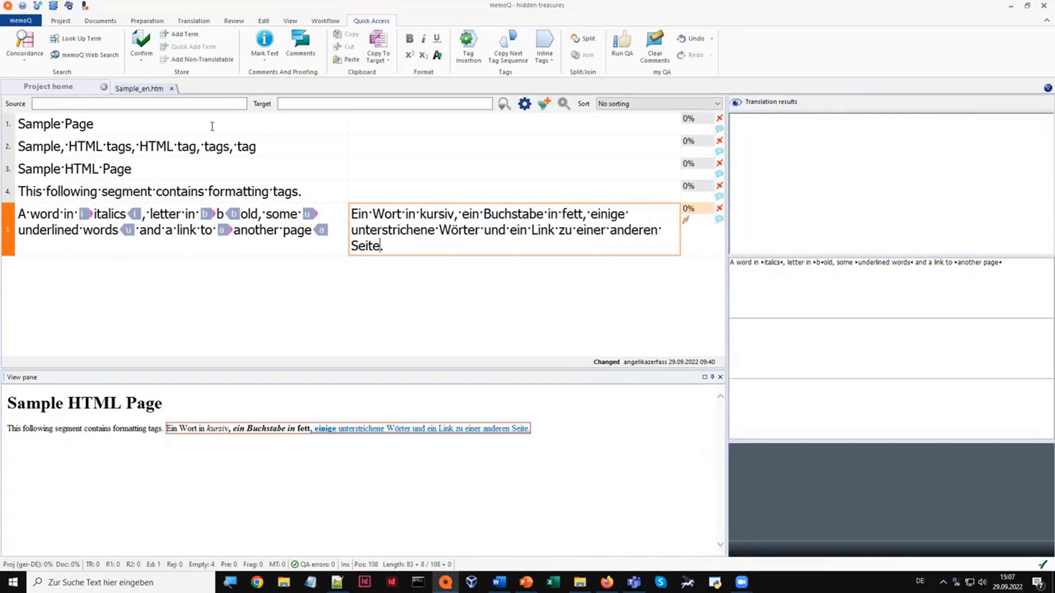
left_click(173, 89)
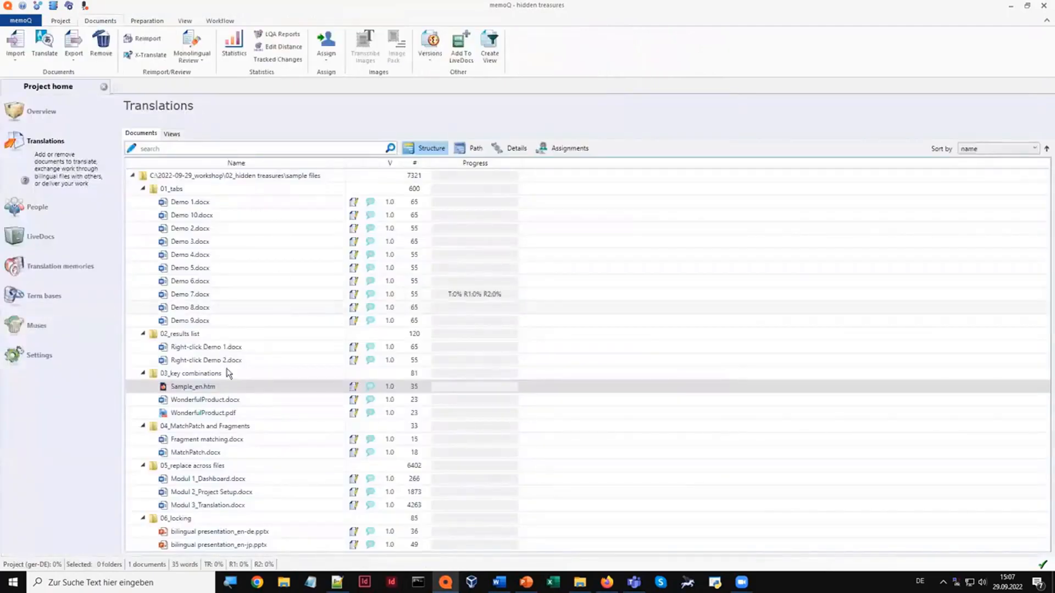
left_click(182, 413)
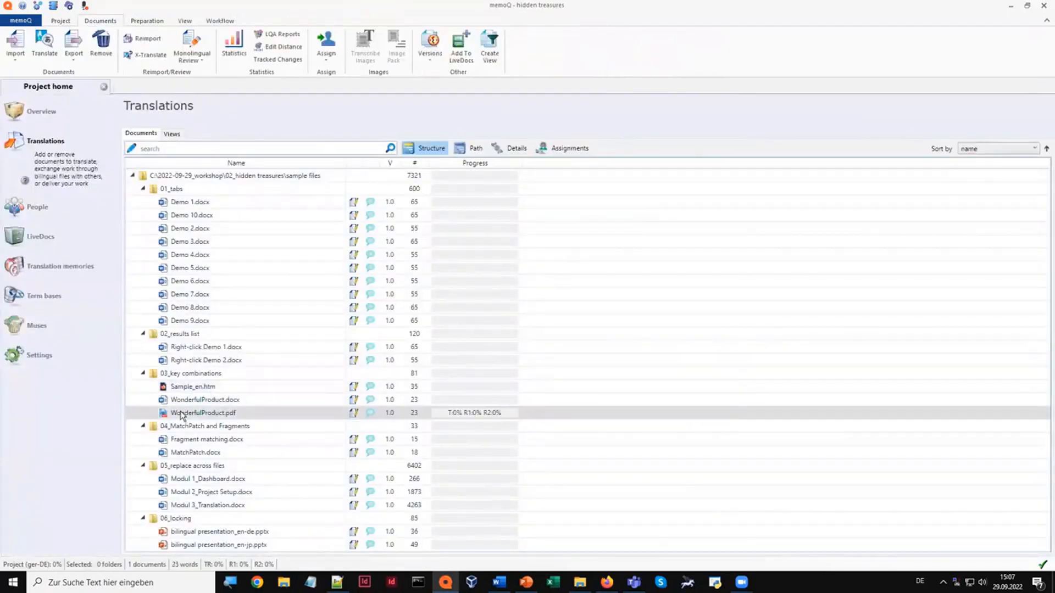
double_click(181, 414)
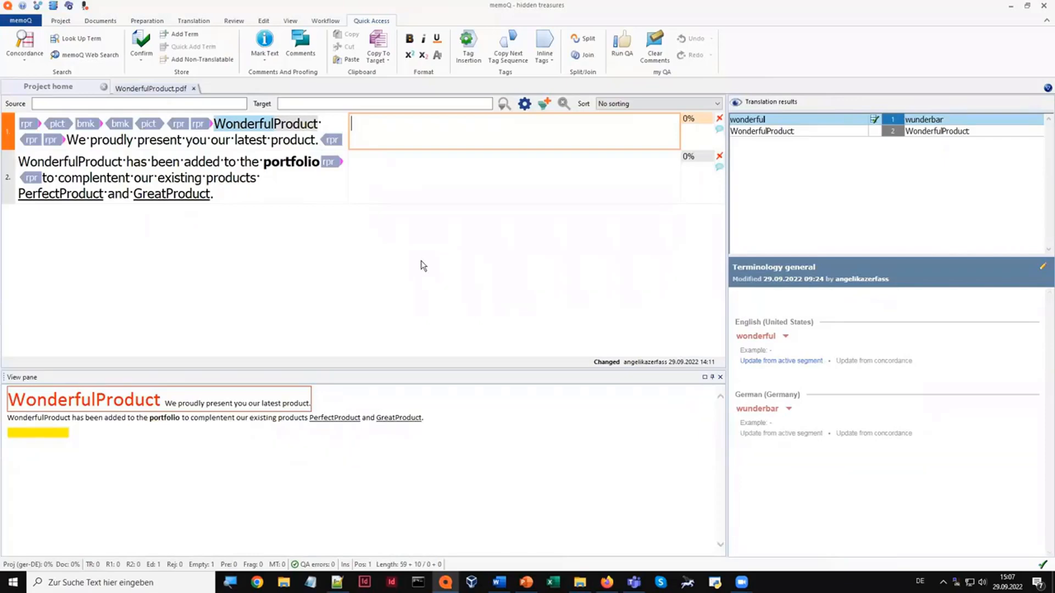
Copy the source to the target in both segments of WonderfulProduct.pdf and remove all target tags, closing the document.
key("ctrl+a")
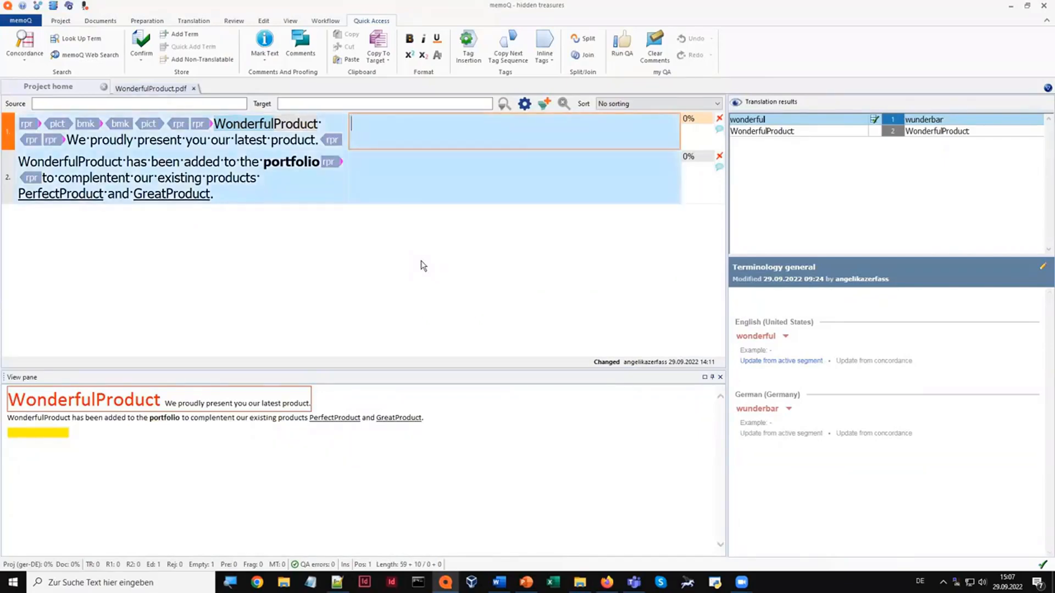
key("ctrl+shift+s")
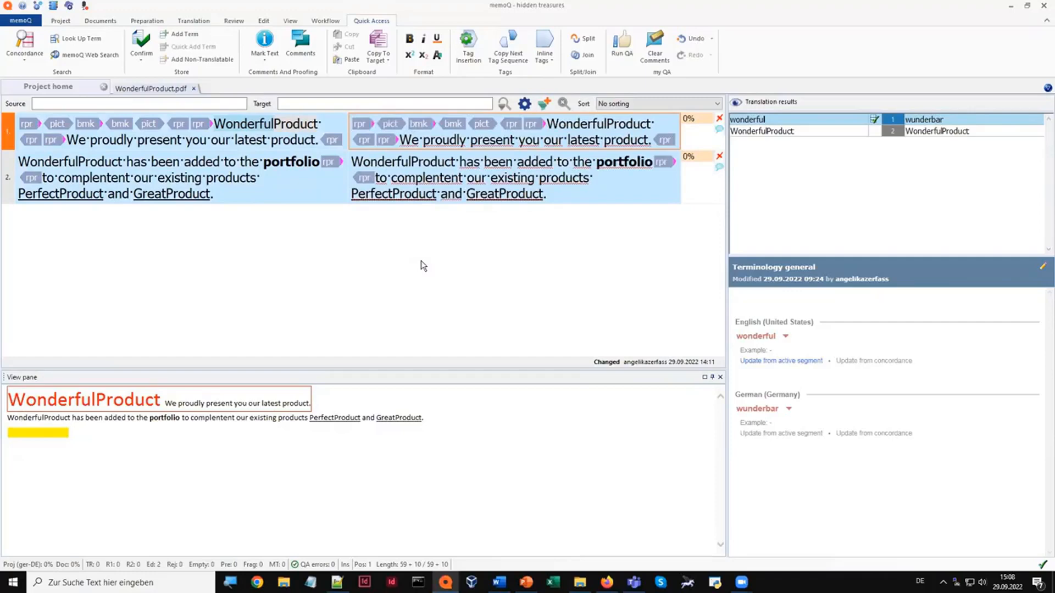
key("ctrl+F8")
key("Return")
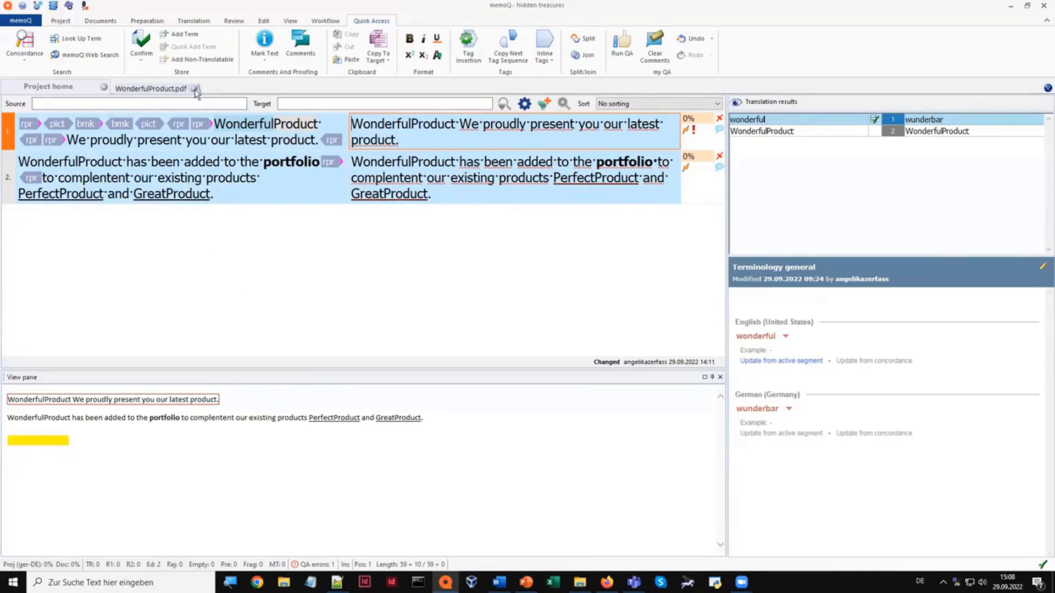
left_click(193, 88)
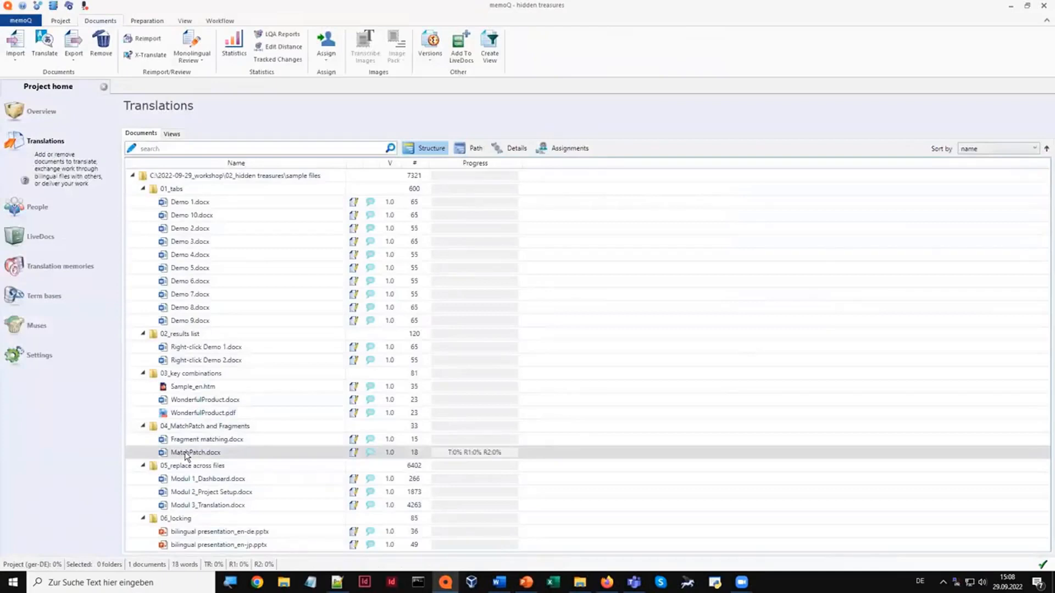
Open MatchPatch.docx for translation, insert the 101% match into segment 1's target and confirm the segment.
double_click(187, 453)
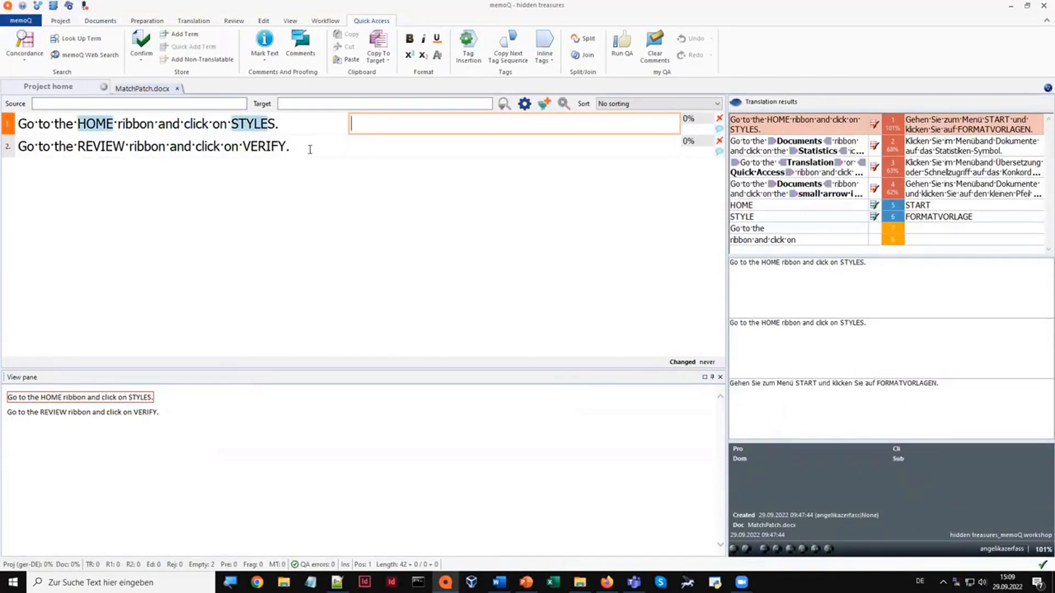
left_click(94, 147)
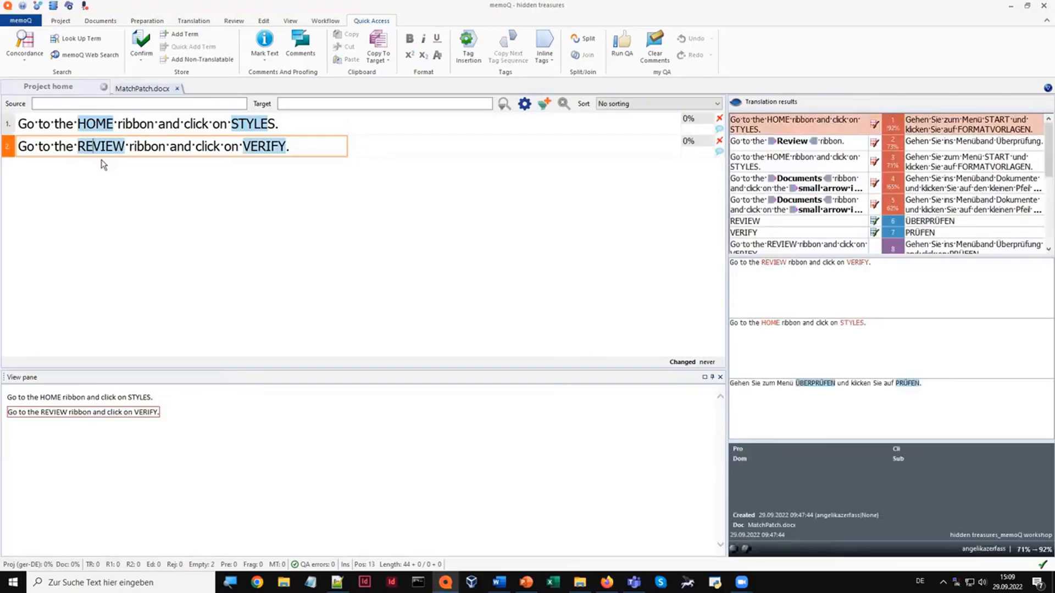
left_click(365, 123)
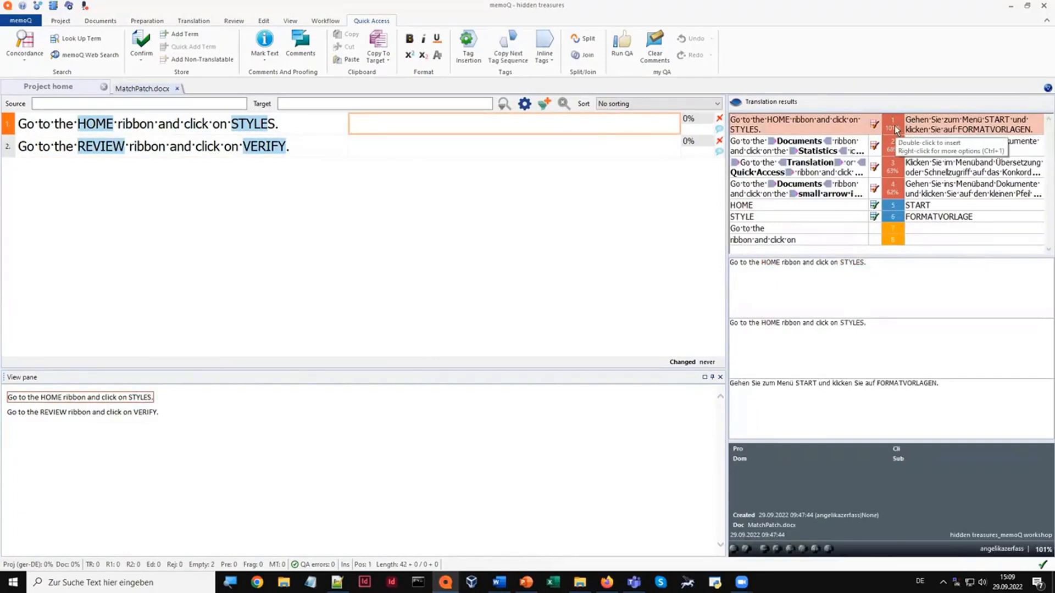
double_click(895, 131)
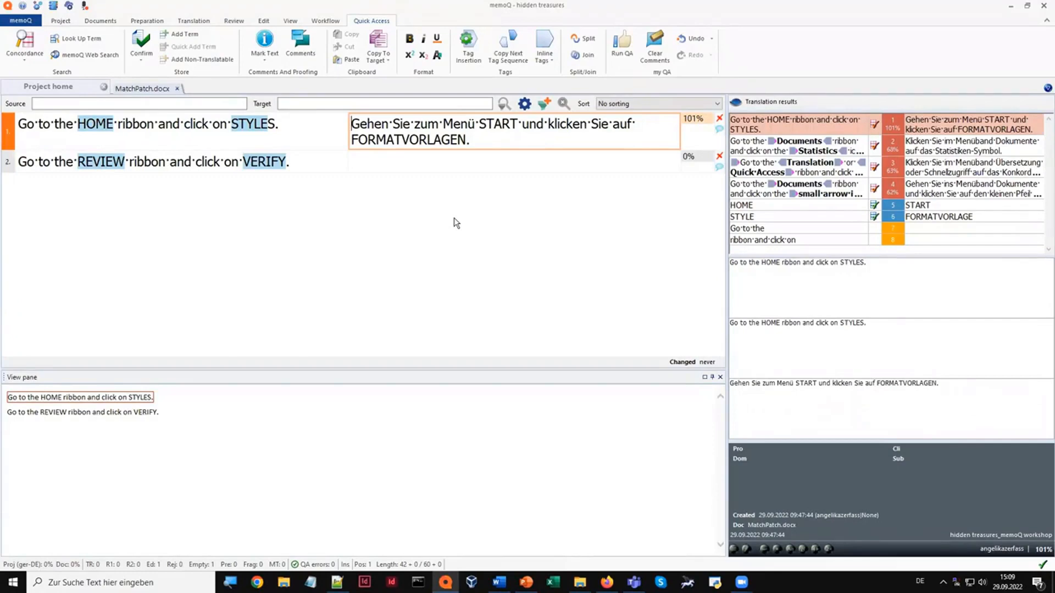
key("ctrl+Return")
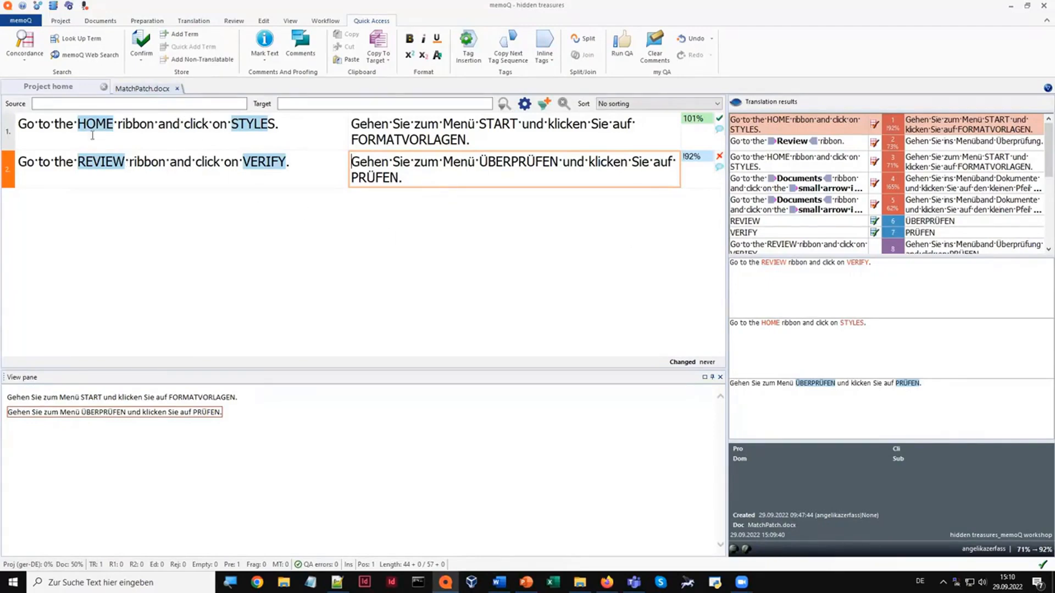
Replace segment 2's target with the unpatched 71% translation memory match.
mouse_move(266, 176)
left_click(944, 165)
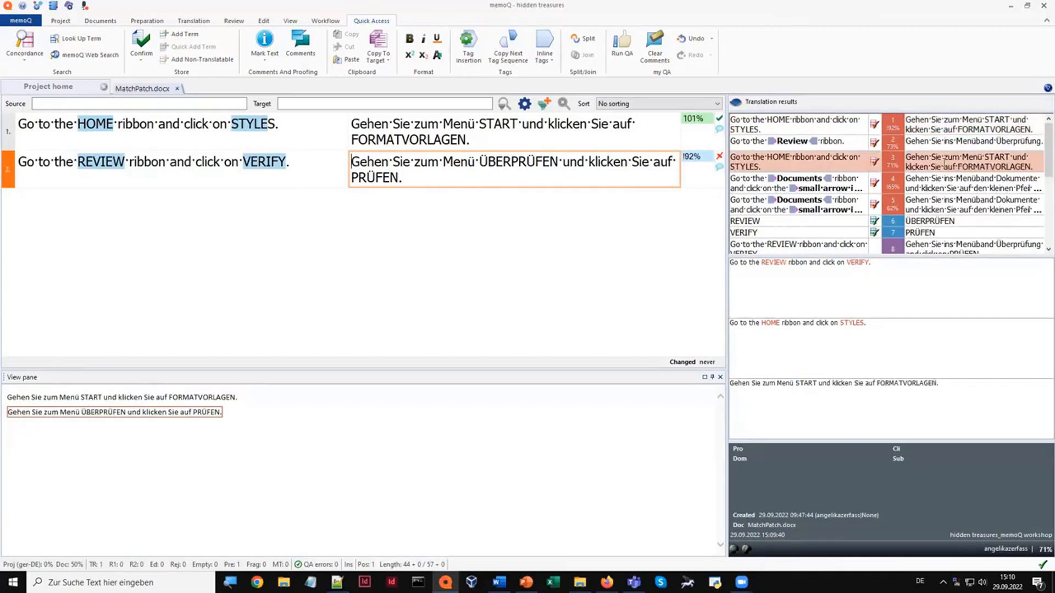
double_click(895, 164)
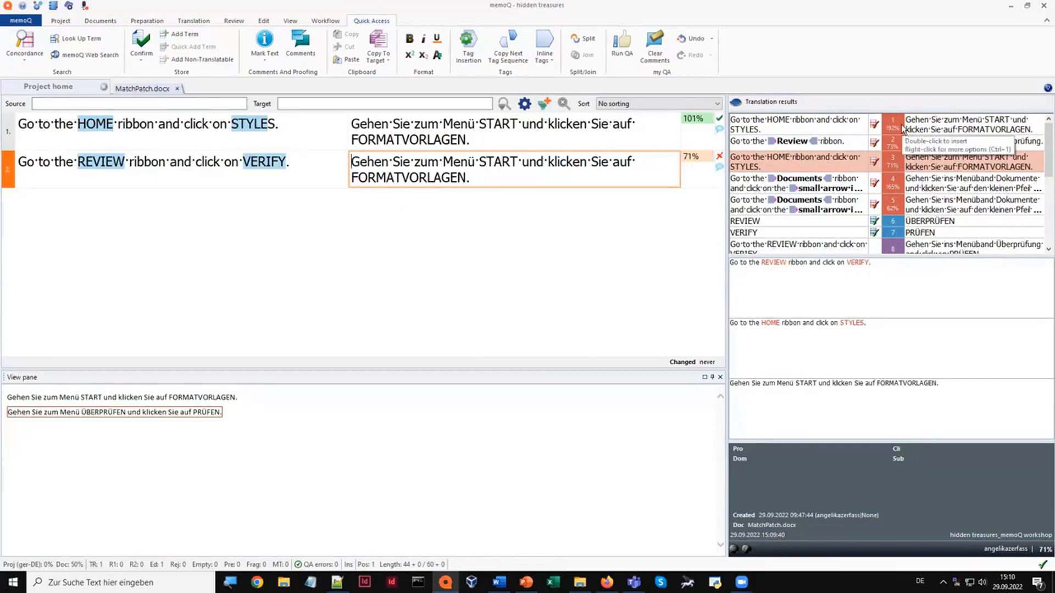
Switch Patch fuzzy TM matches off and back on in the translation results settings, and accept the settings.
double_click(737, 107)
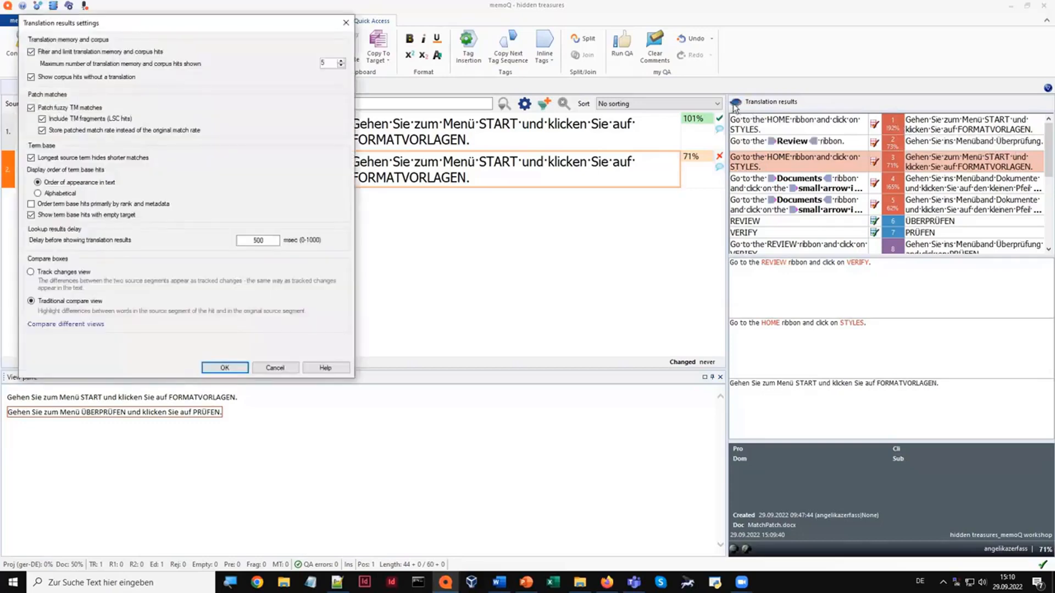
left_click(31, 109)
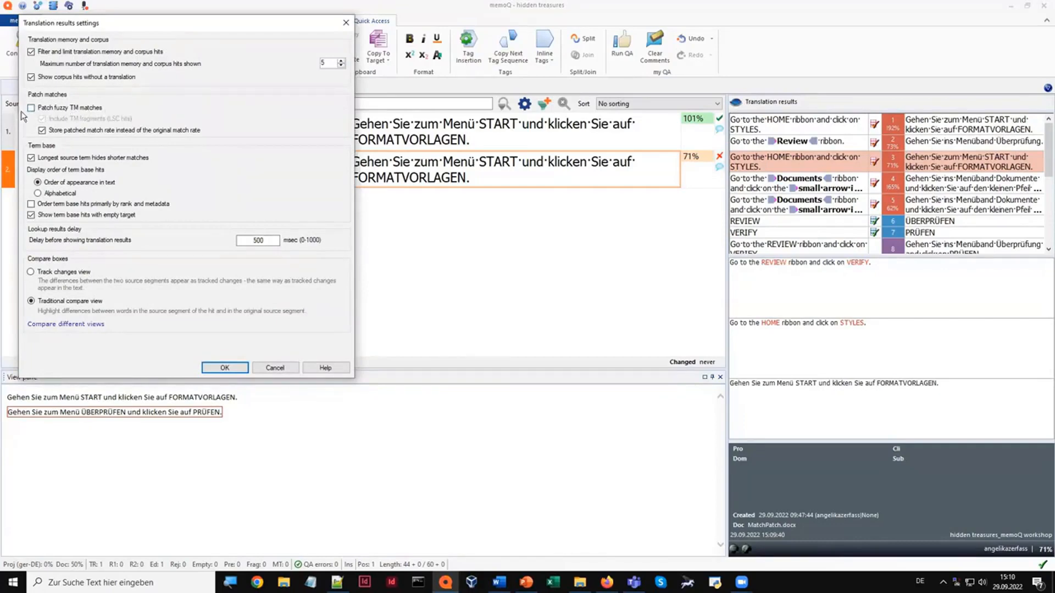
left_click(31, 108)
left_click(225, 368)
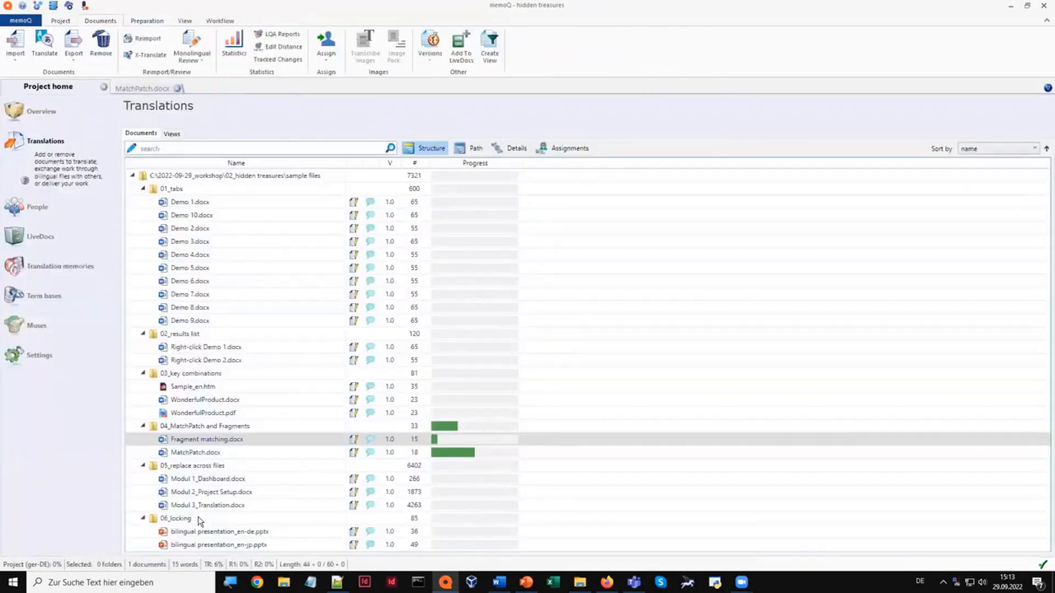
Examine how "memoq" is written in the target segments of Modul 1_Dashboard.docx, and close the document.
left_click(186, 479)
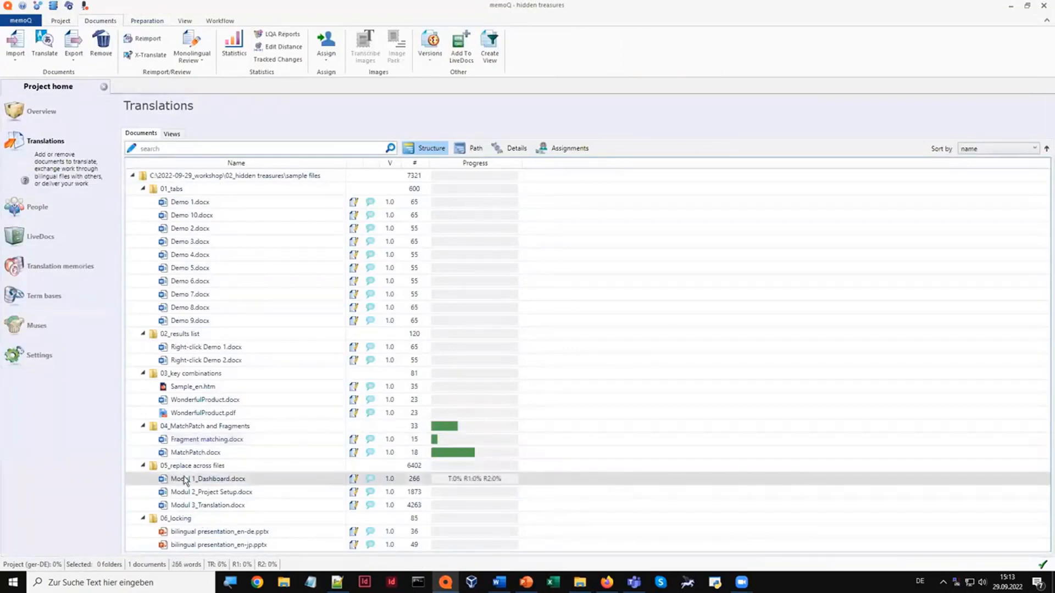
double_click(185, 479)
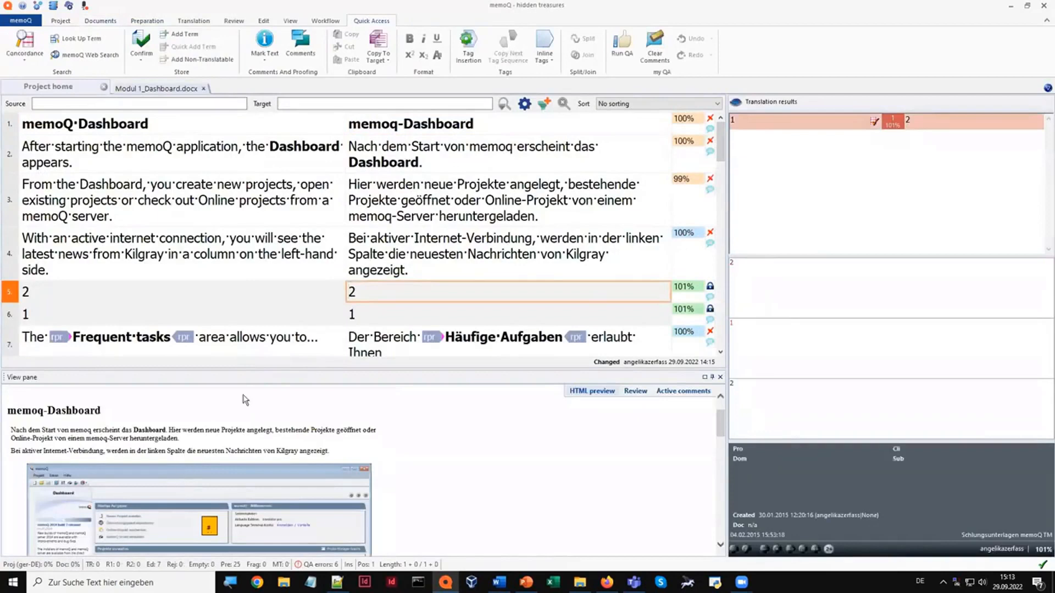
left_click(350, 124)
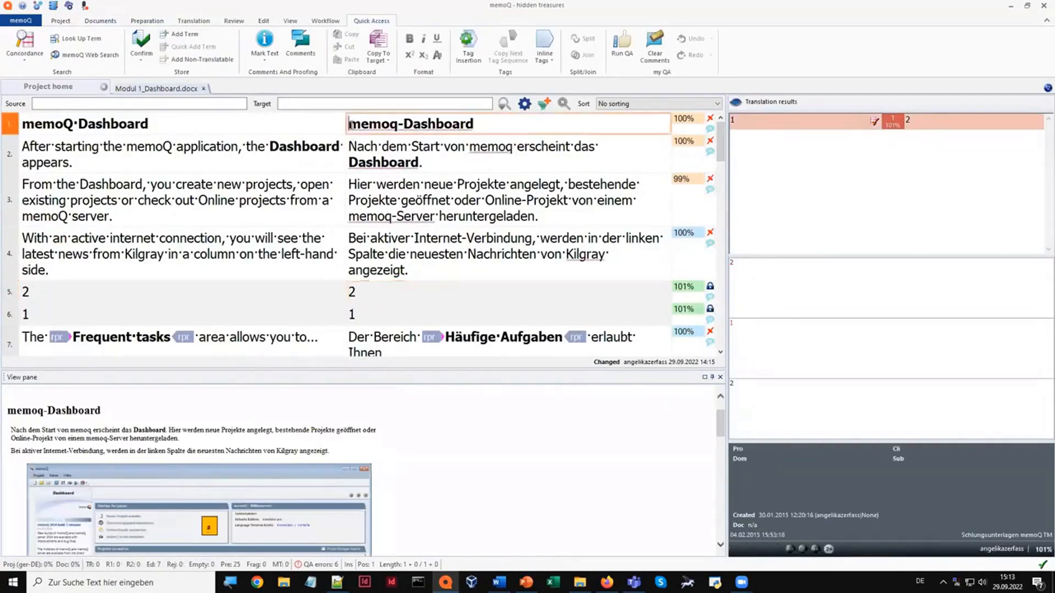
left_click_drag(350, 124, 397, 124)
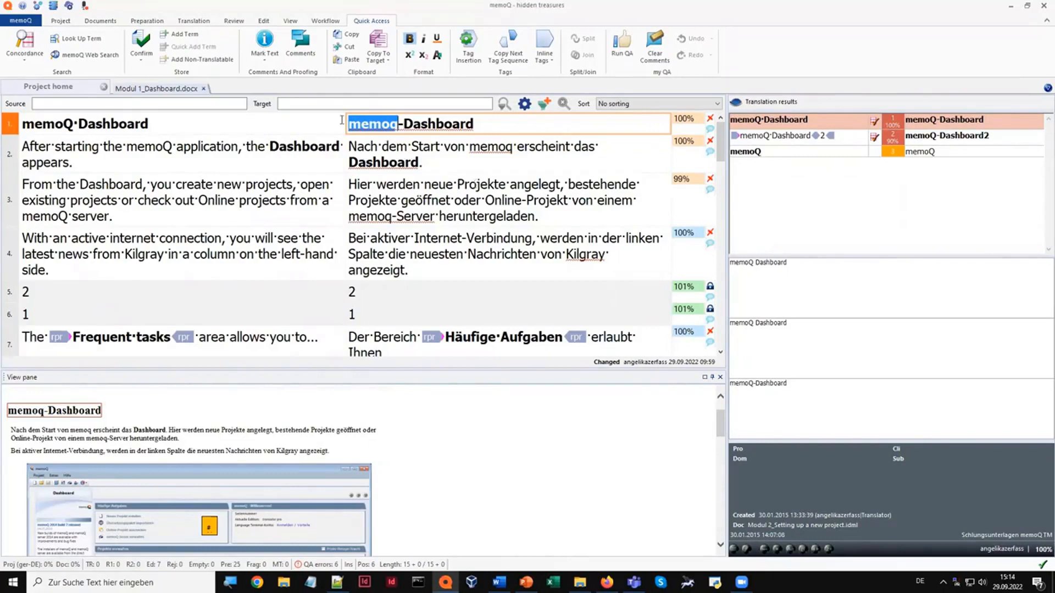
left_click(206, 89)
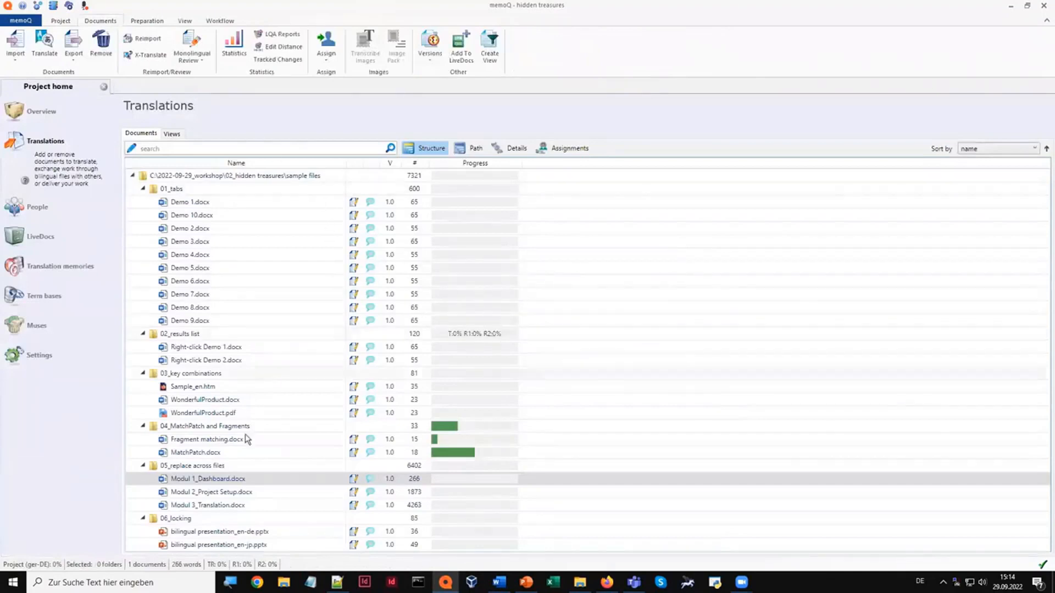
Mark all occurrences of "memoq" across the three Modul documents with Advanced Find and Replace.
left_click(224, 505, "shift")
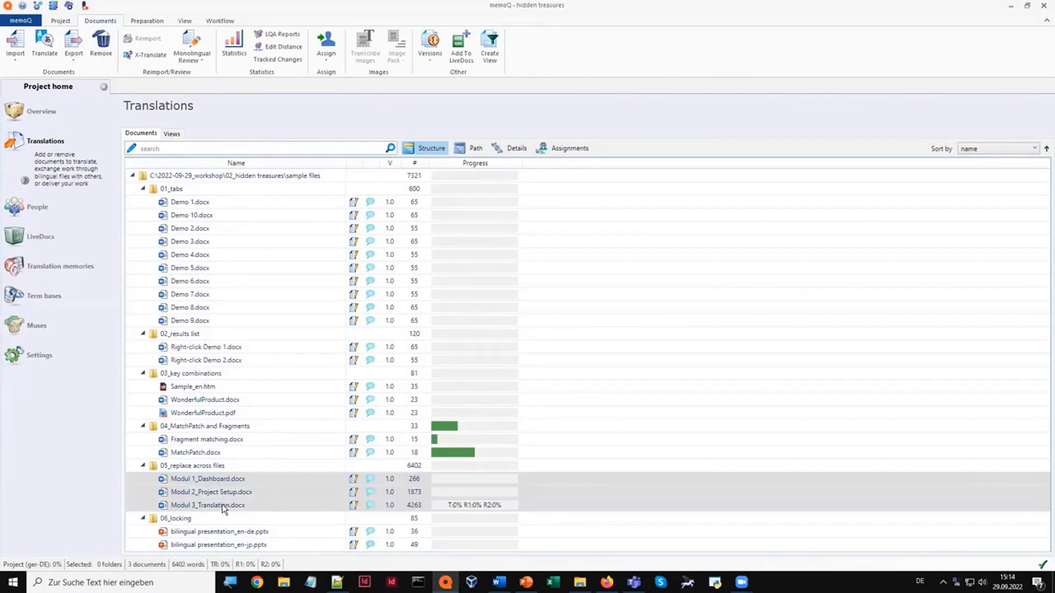
key("ctrl+h")
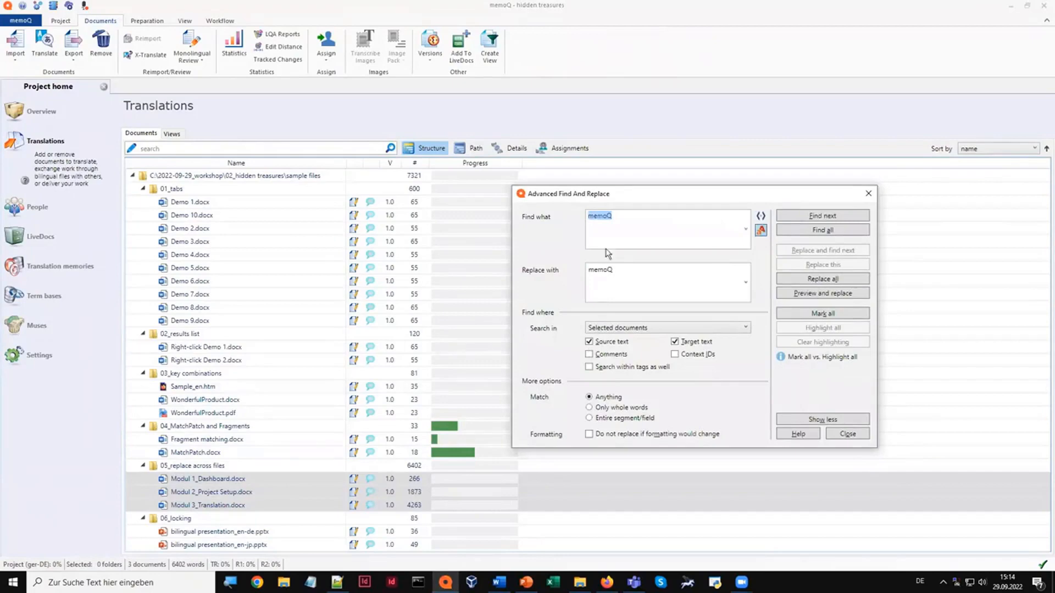
left_click(655, 230)
key("BackSpace")
type("q")
left_click(794, 312)
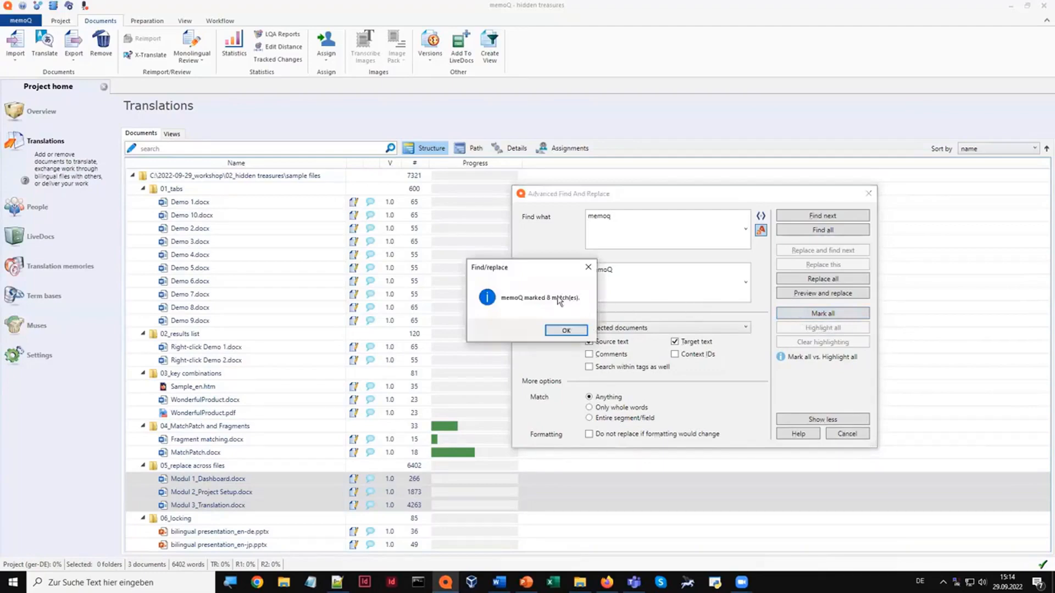
left_click(569, 331)
left_click(832, 433)
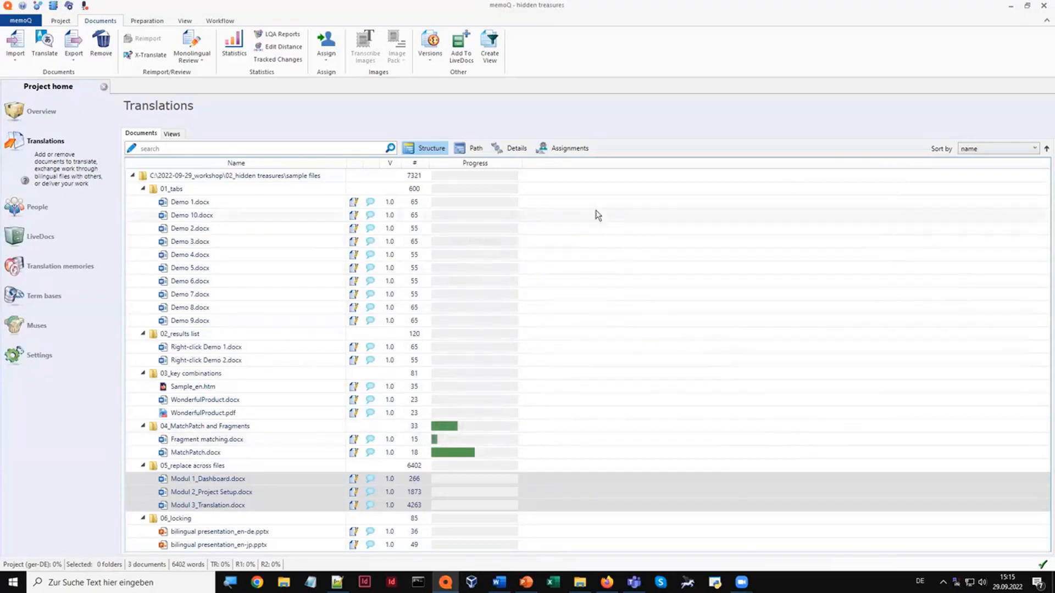
Create a view named "modules" from the three Modul documents, containing only segments marked by Find/Replace.
left_click(489, 65)
type("mo")
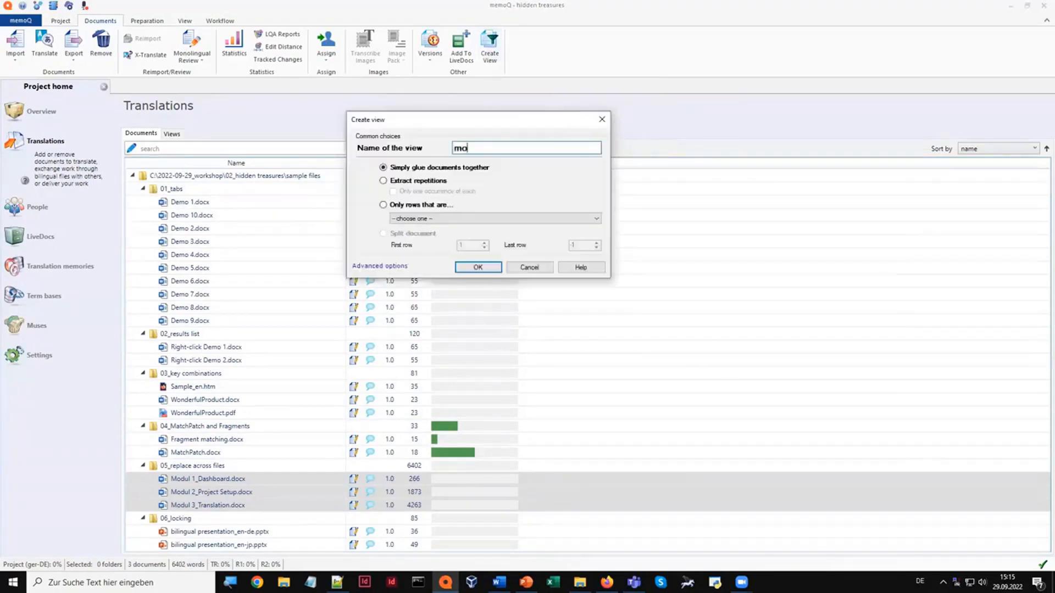
type("dules")
left_click(365, 267)
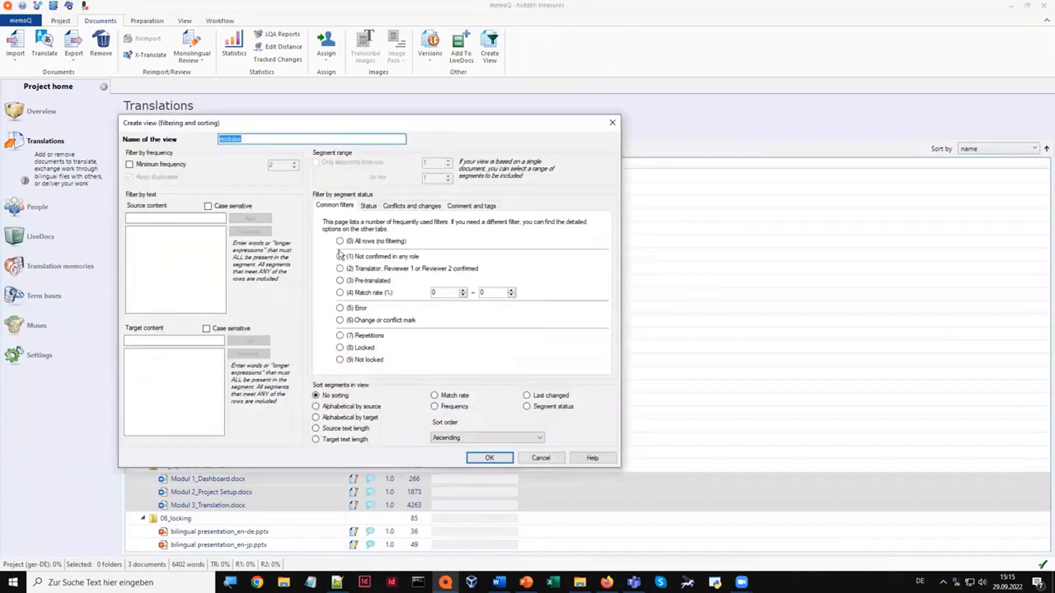
left_click(369, 207)
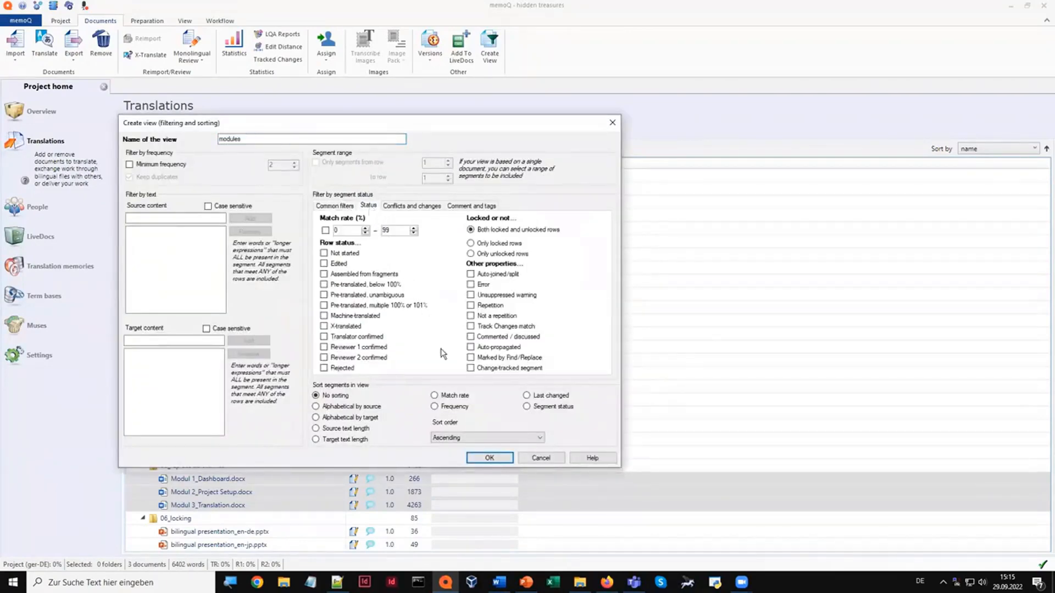
left_click(471, 357)
left_click(489, 458)
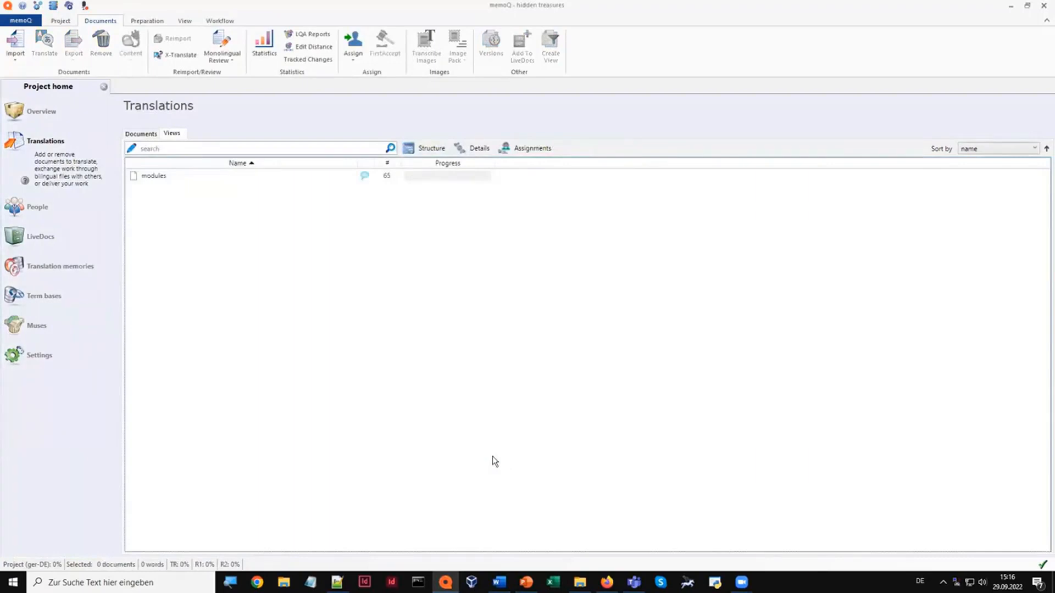
Open the modules view, check "memoq" in the targets of segments 3 and 4, and jump from segment 4 to its original document.
left_click(154, 176)
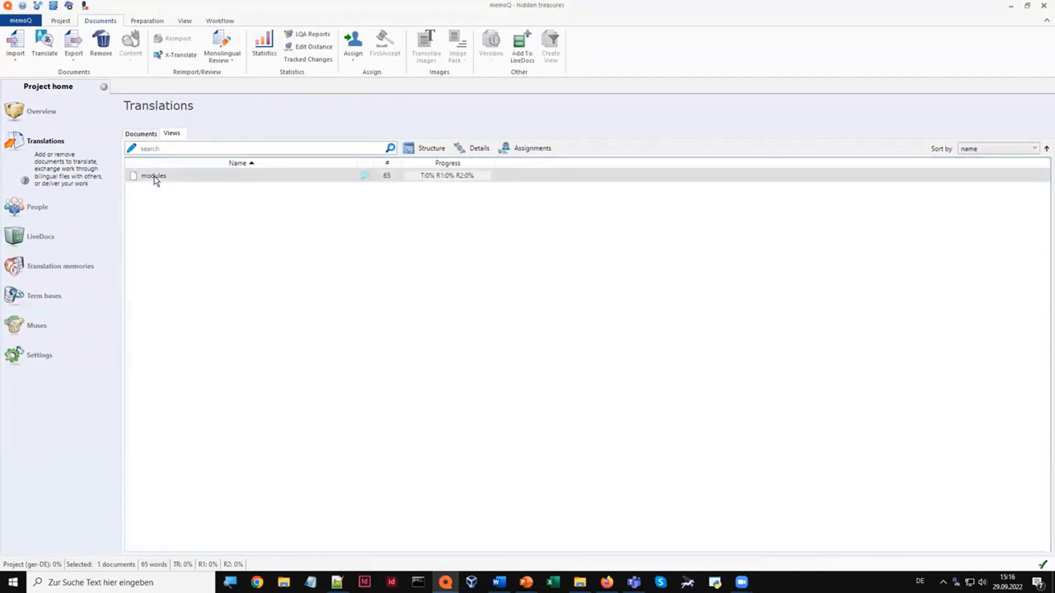
double_click(154, 177)
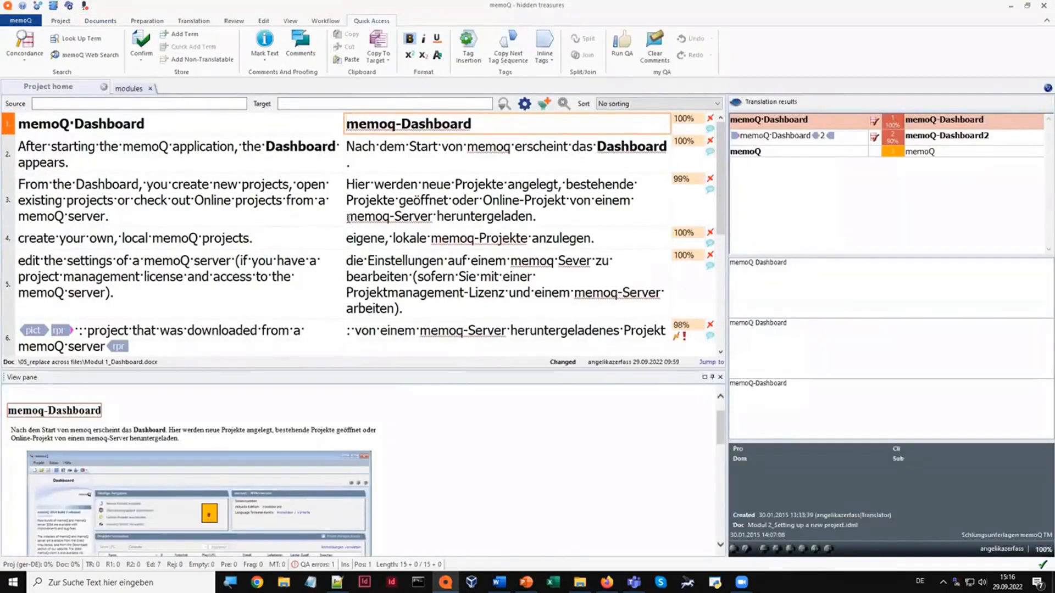
left_click_drag(346, 216, 378, 217)
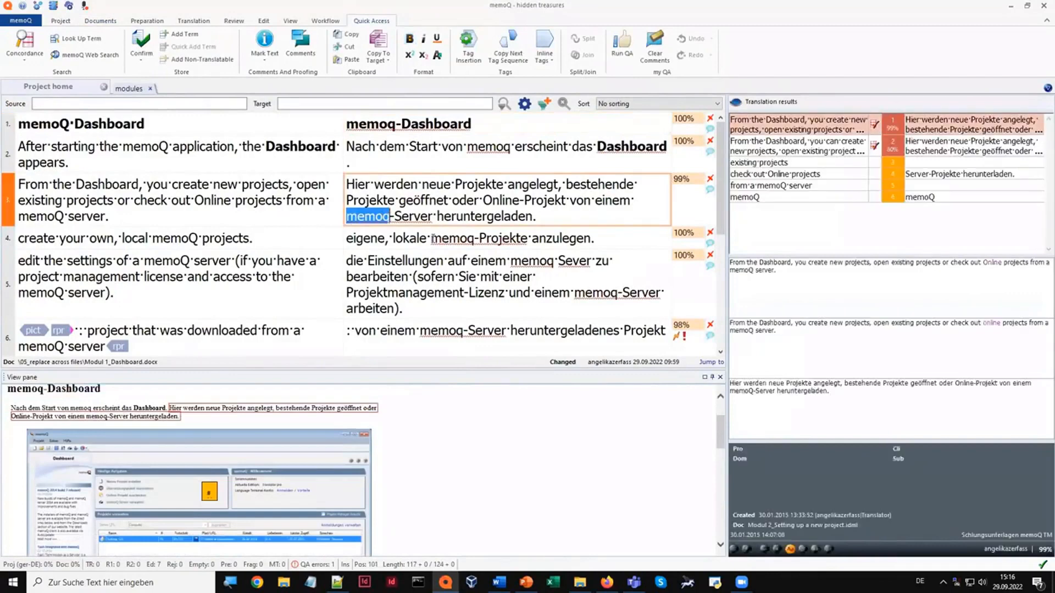
left_click_drag(431, 238, 474, 239)
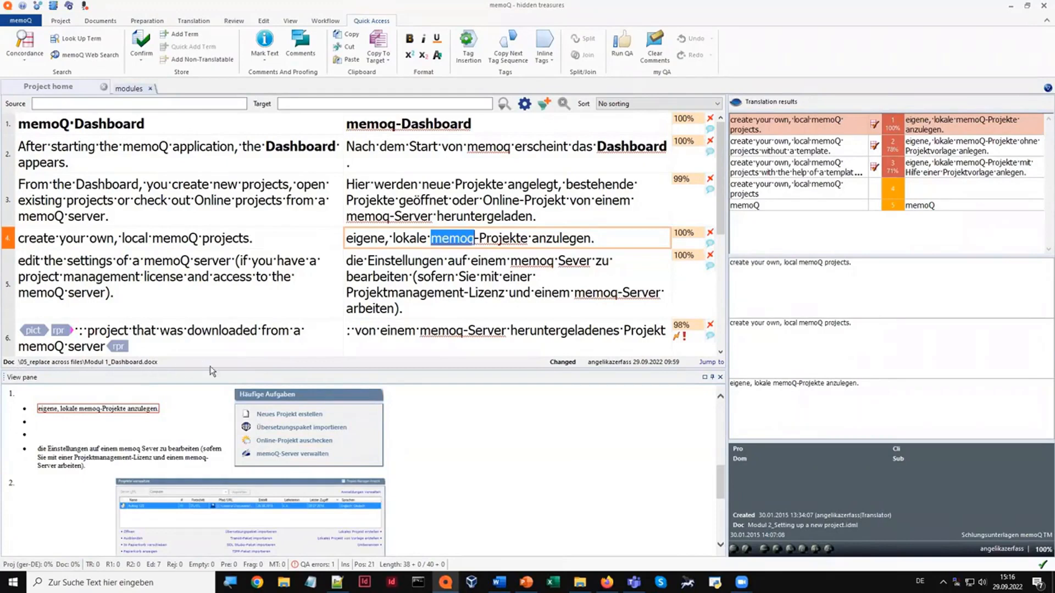
left_click(711, 364)
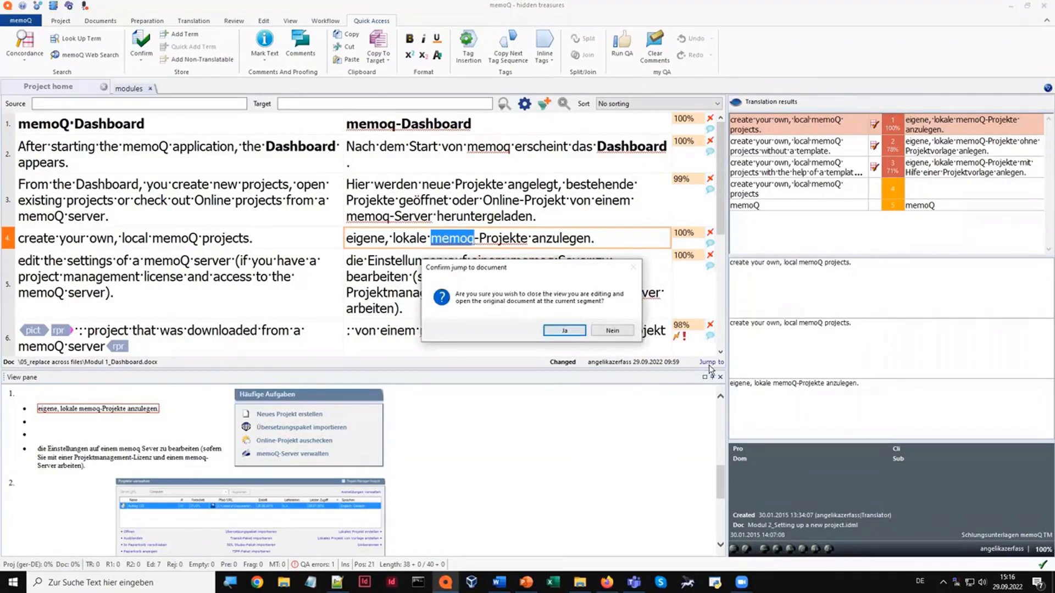
left_click(566, 331)
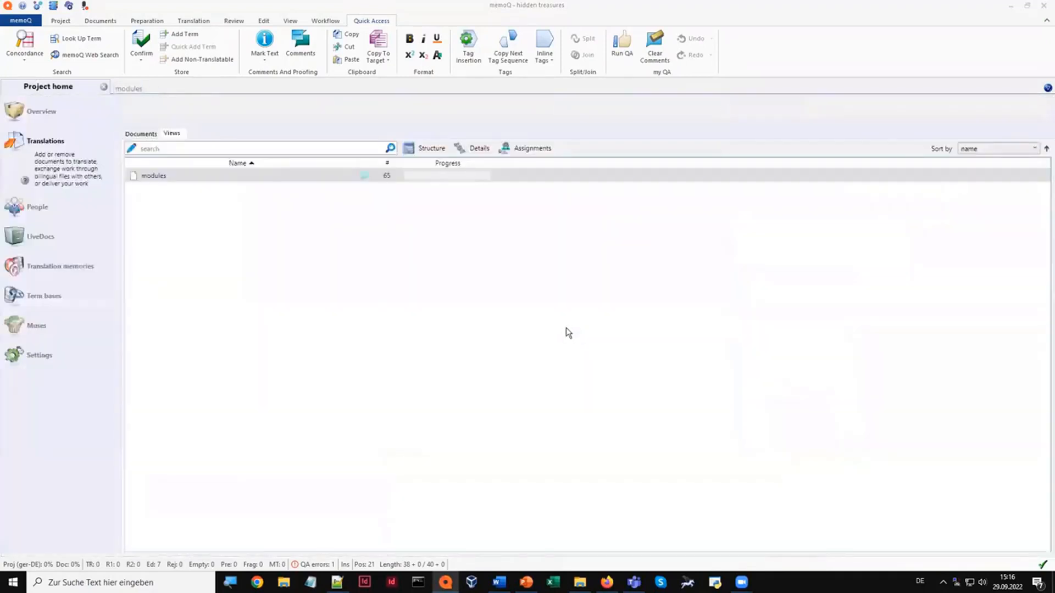